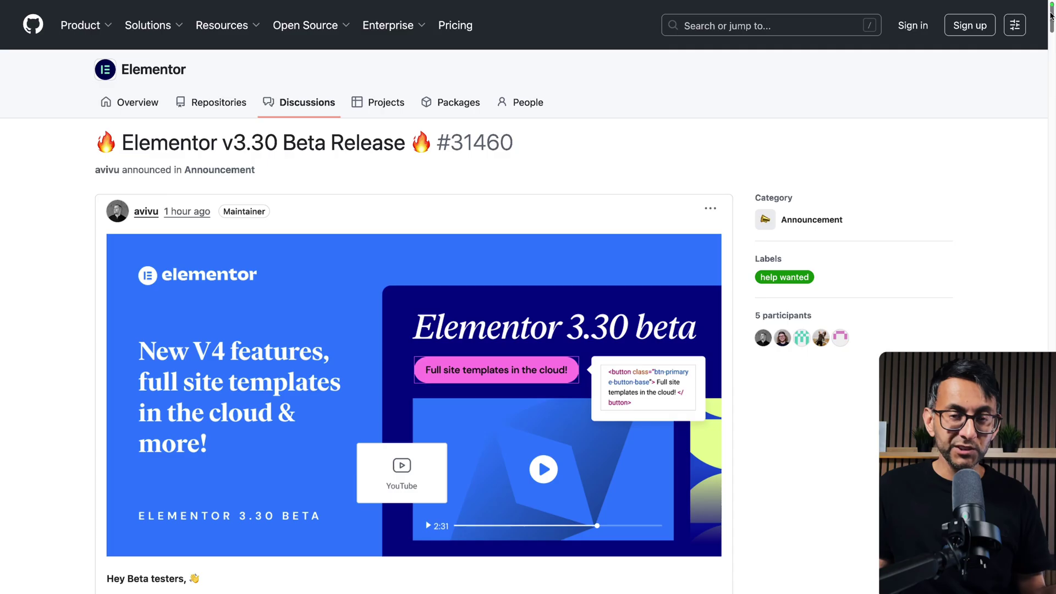
Move from the GitHub release post to the WordPress site and open the empty 'v4' draft in Elementor.
{"action": "left_click_drag", "start_coordinate": [1050, 15], "coordinate": [1053, 55]}
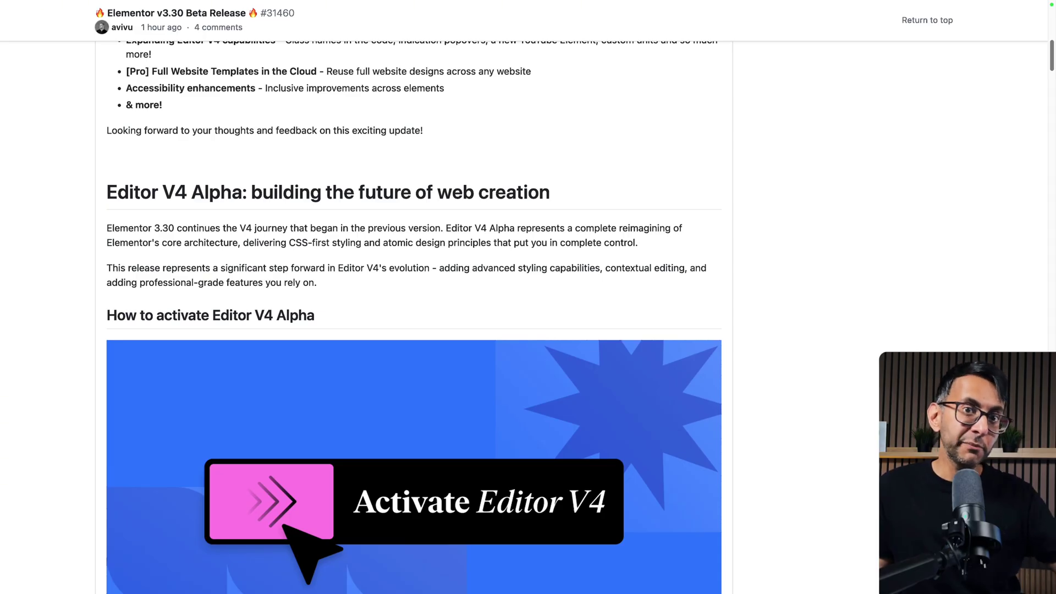
{"action": "scroll", "coordinate": [414, 318], "scroll_direction": "down", "scroll_amount": 10}
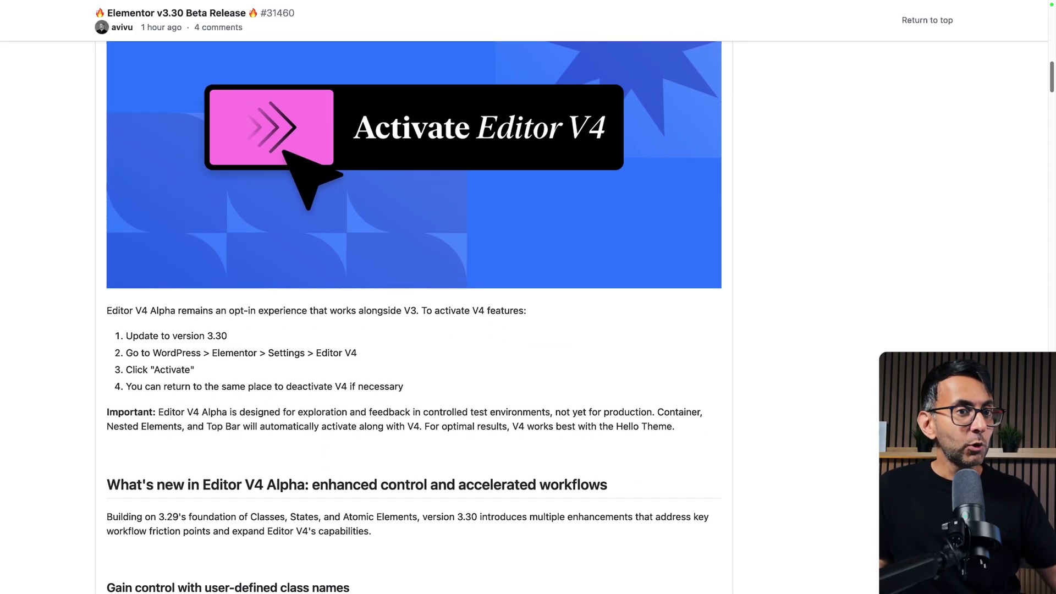
{"action": "scroll", "coordinate": [414, 317], "scroll_direction": "down", "scroll_amount": 1}
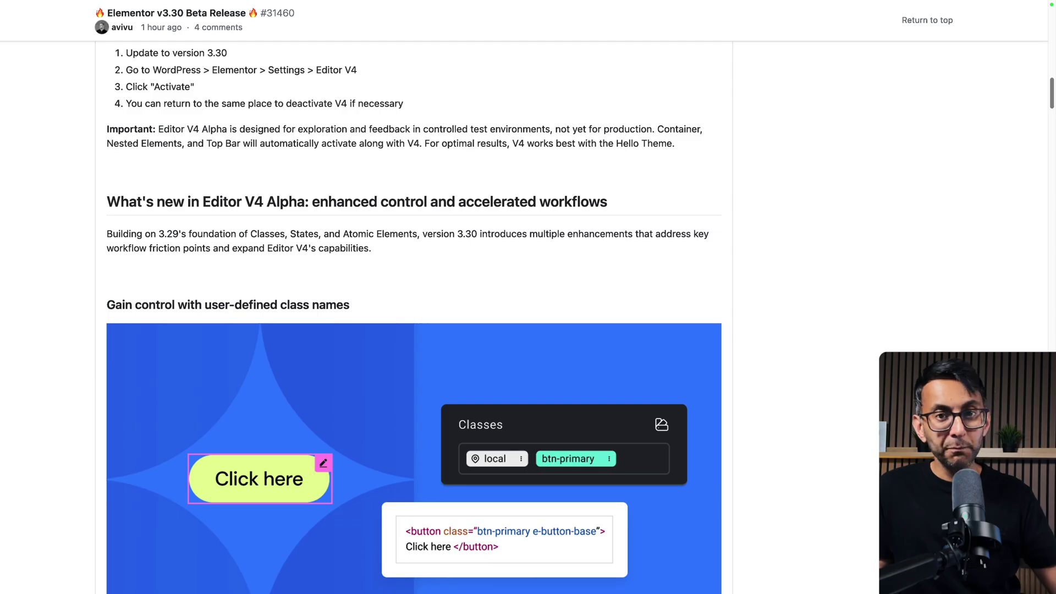
{"action": "scroll", "coordinate": [414, 317], "scroll_direction": "down", "scroll_amount": 8}
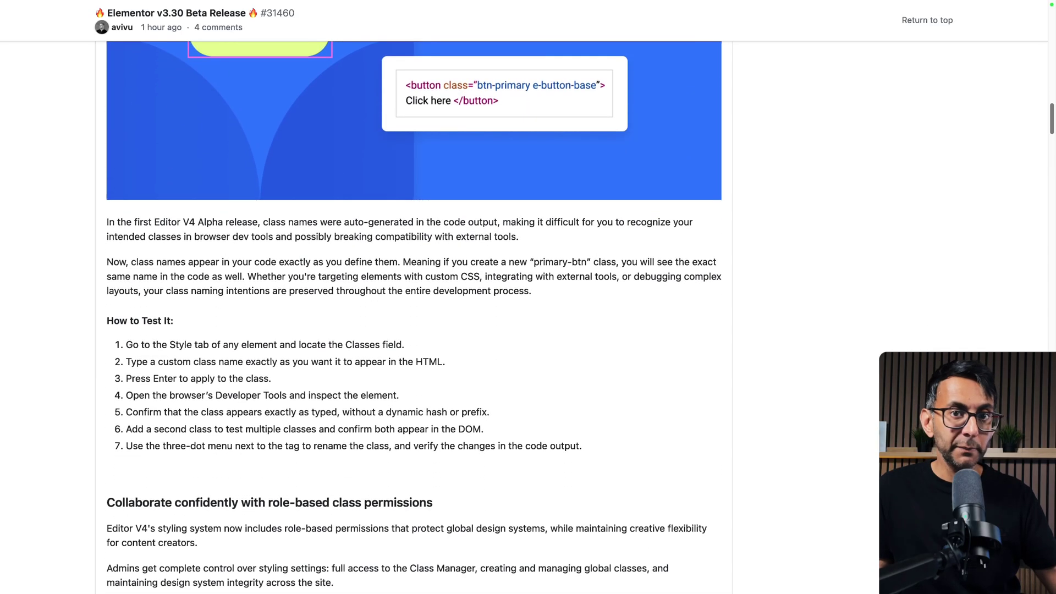
{"action": "scroll", "coordinate": [414, 317], "scroll_direction": "down", "scroll_amount": 16}
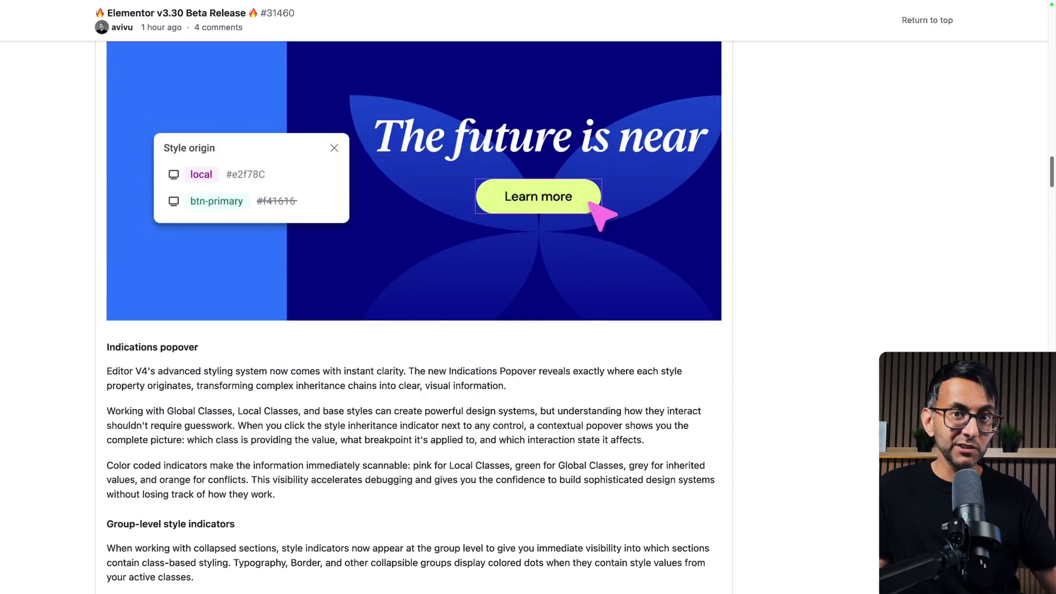
{"action": "scroll", "coordinate": [414, 317], "scroll_direction": "up", "scroll_amount": 1}
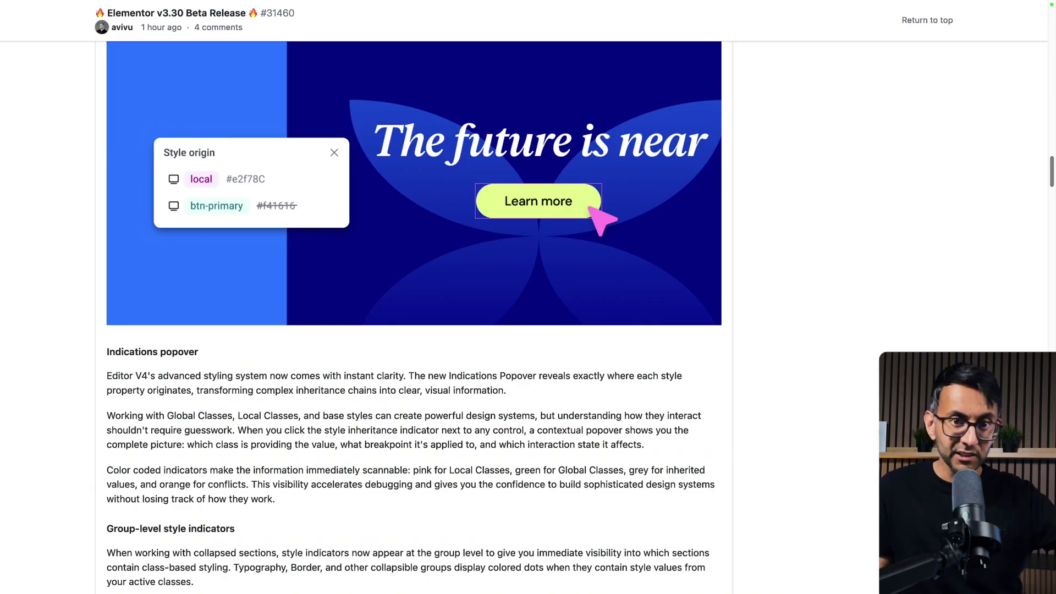
{"action": "scroll", "coordinate": [414, 317], "scroll_direction": "down", "scroll_amount": 13}
{"action": "scroll", "coordinate": [414, 318], "scroll_direction": "down", "scroll_amount": 13}
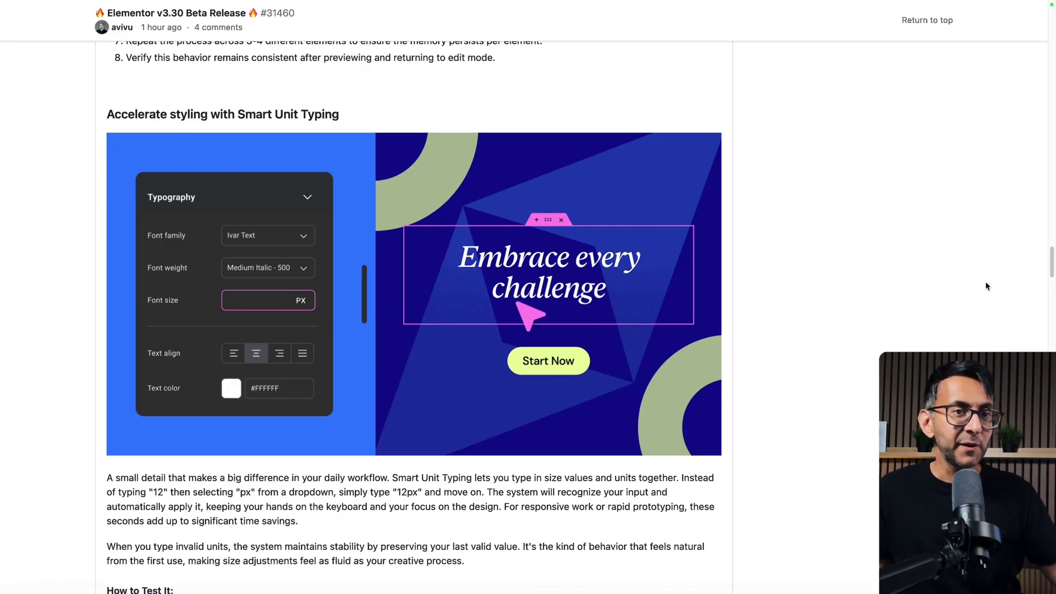
{"action": "left_click_drag", "start_coordinate": [1052, 265], "coordinate": [1052, 300]}
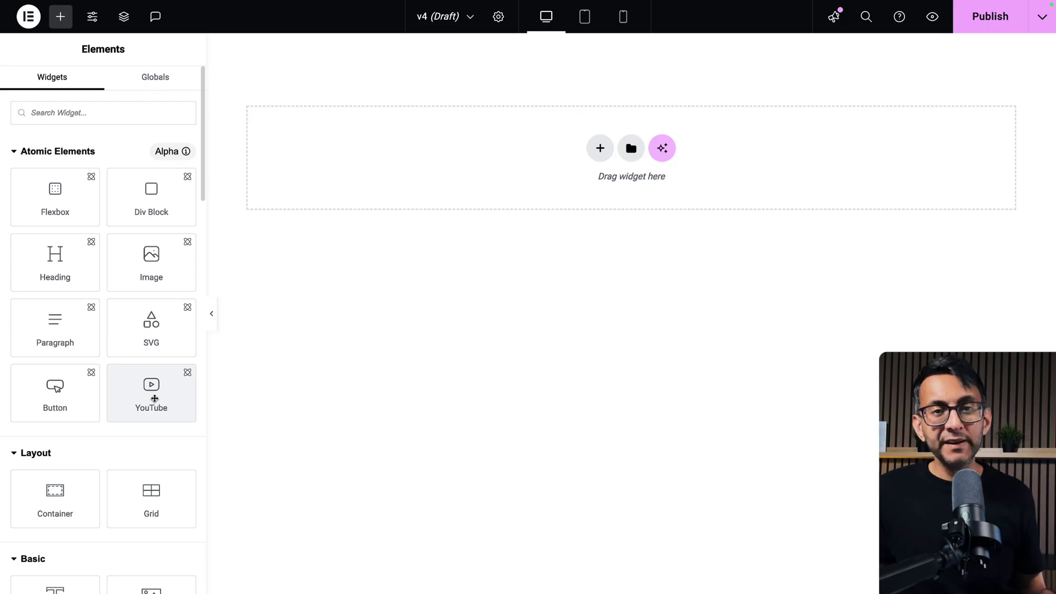
Drag the YouTube atomic element onto the empty page's 'Drag widget here' drop zone.
{"action": "left_click_drag", "start_coordinate": [155, 398], "coordinate": [397, 189]}
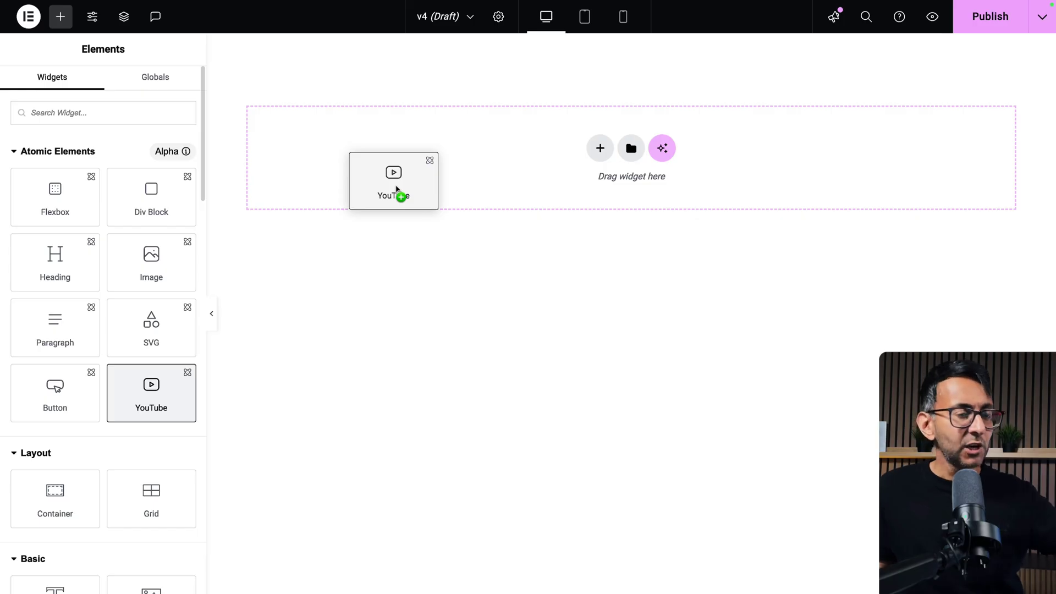
{"action": "left_click_drag", "start_coordinate": [396, 189], "coordinate": [397, 189]}
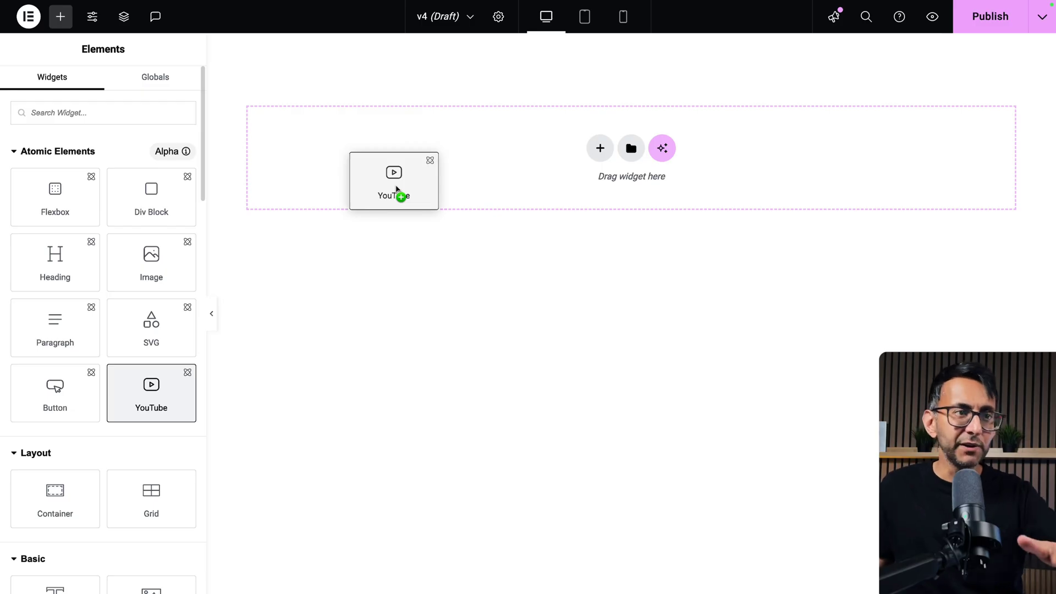
{"action": "left_click_drag", "start_coordinate": [397, 189], "coordinate": [401, 184]}
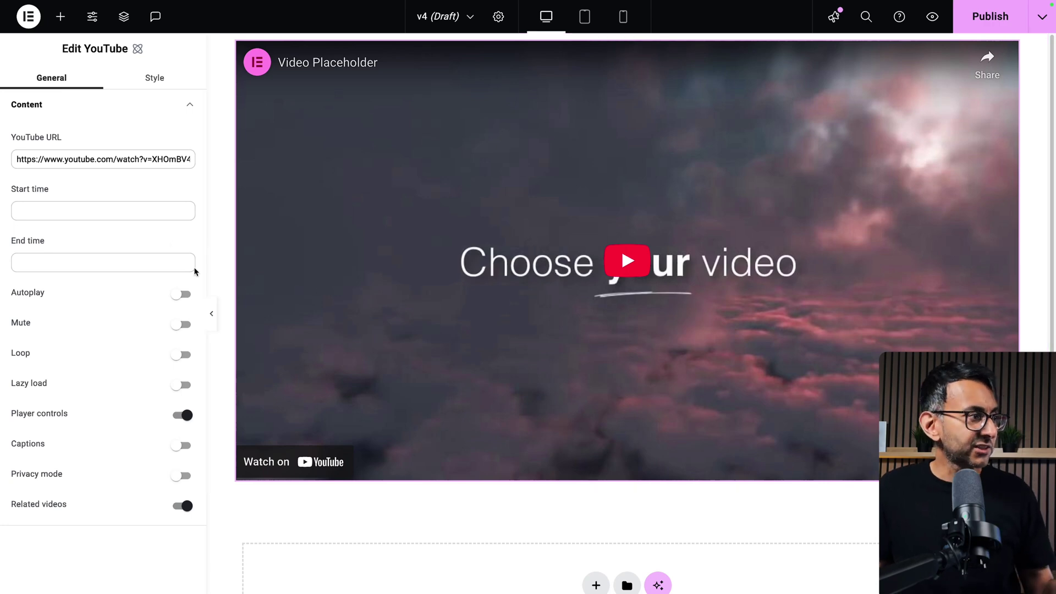
Replace the placeholder link with the 'Build a Brand that Clients WILL Remember!' video, starting at 00:05:00.
{"action": "triple_click", "coordinate": [98, 159]}
{"action": "key", "text": "BackSpace"}
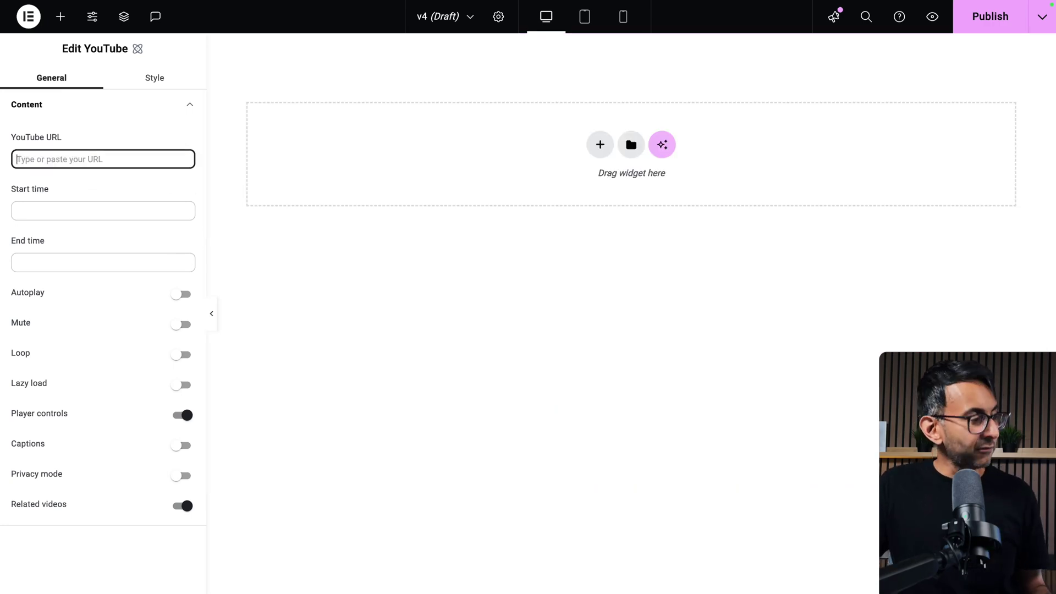
{"action": "type", "text": "https://youtu.be/c8KcXcoFLV4?si=Ioa3oecHRqrj_QE2"}
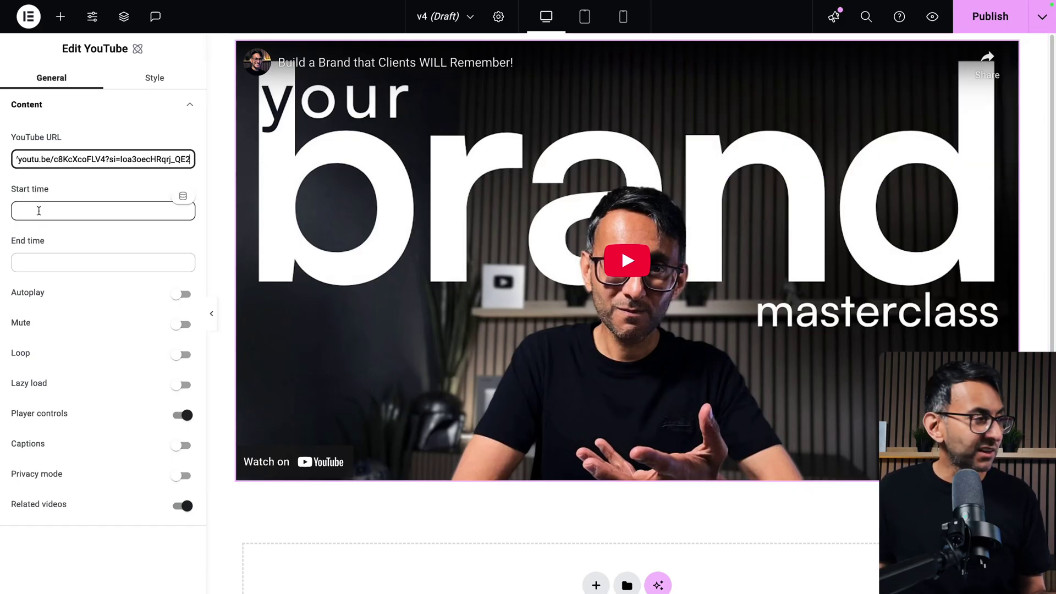
{"action": "left_click", "coordinate": [38, 211]}
{"action": "type", "text": "00:05:00"}
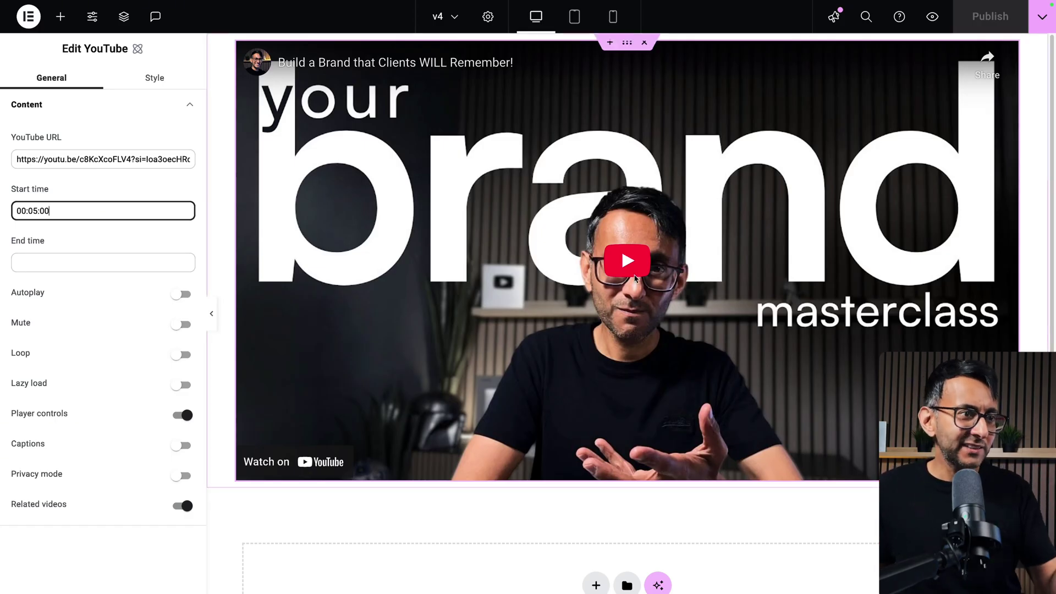
Toggle Autoplay and Privacy mode on and back off, leaving both disabled.
{"action": "left_click", "coordinate": [571, 309]}
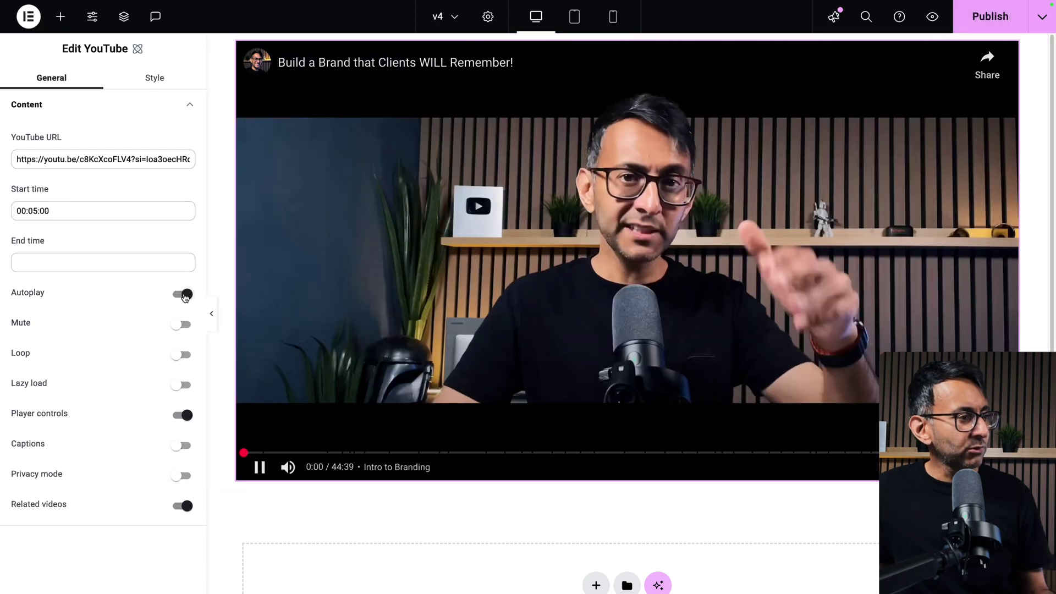
{"action": "left_click", "coordinate": [182, 294]}
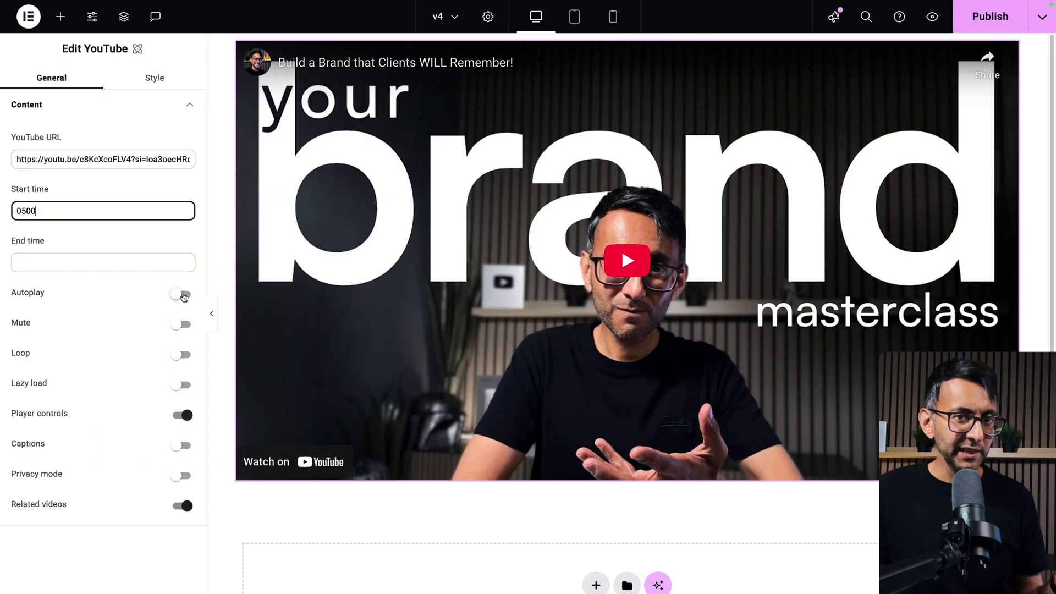
{"action": "left_click", "coordinate": [184, 295]}
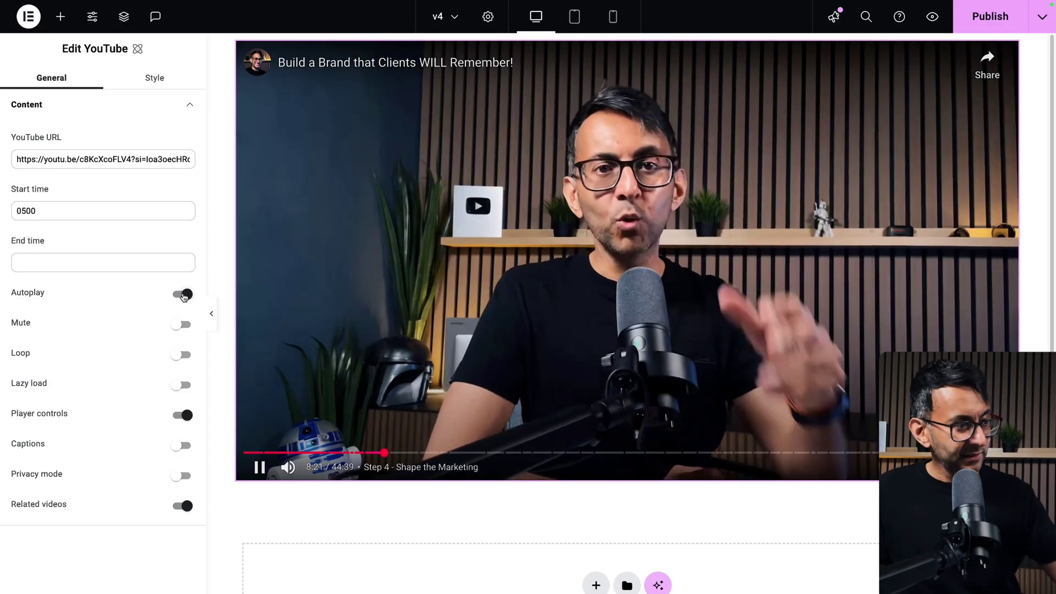
{"action": "left_click", "coordinate": [184, 296]}
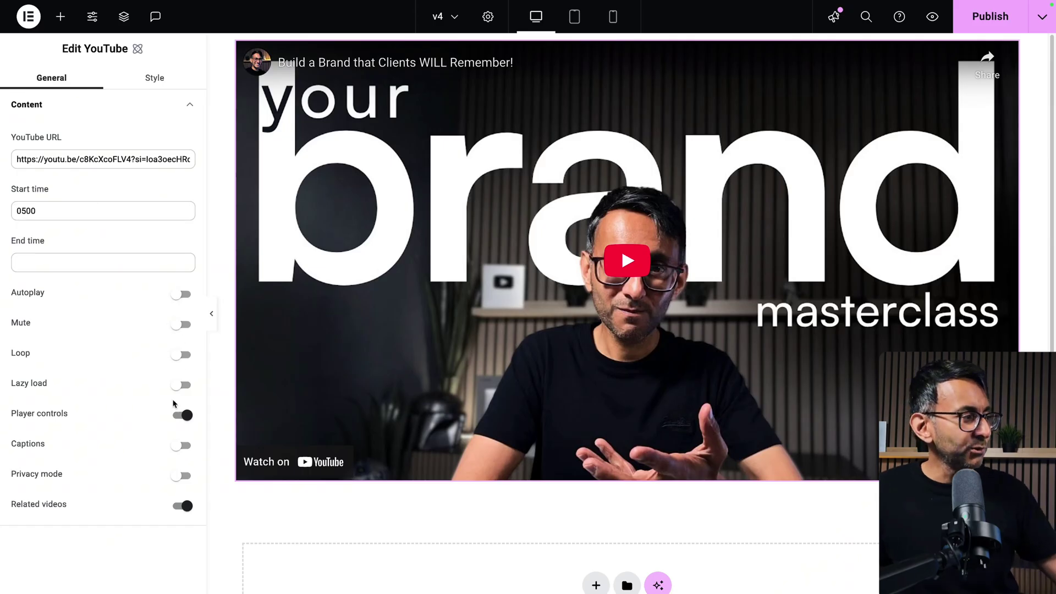
{"action": "left_click", "coordinate": [183, 476]}
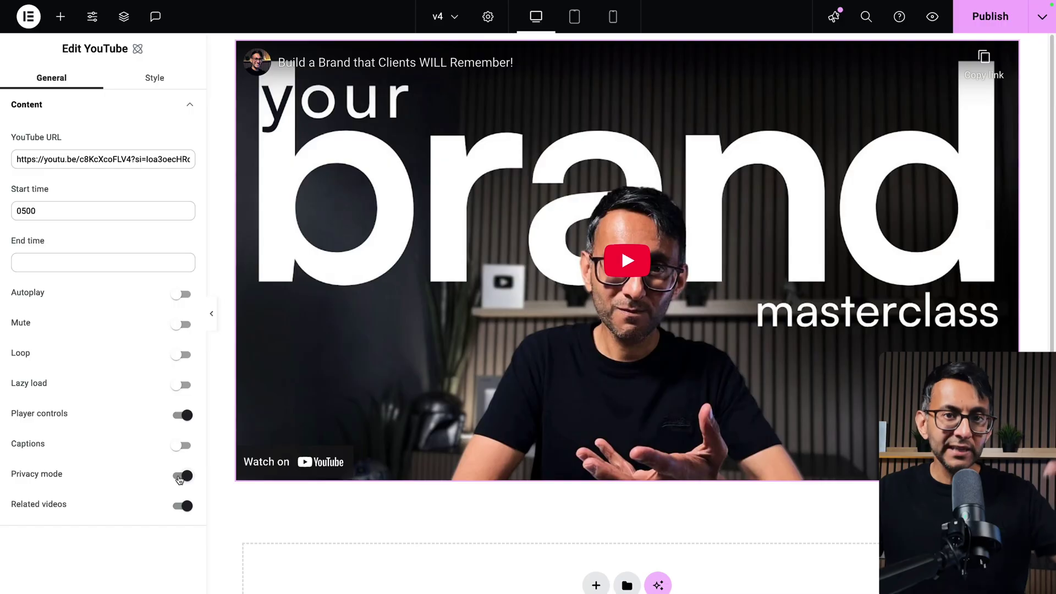
{"action": "left_click", "coordinate": [179, 478]}
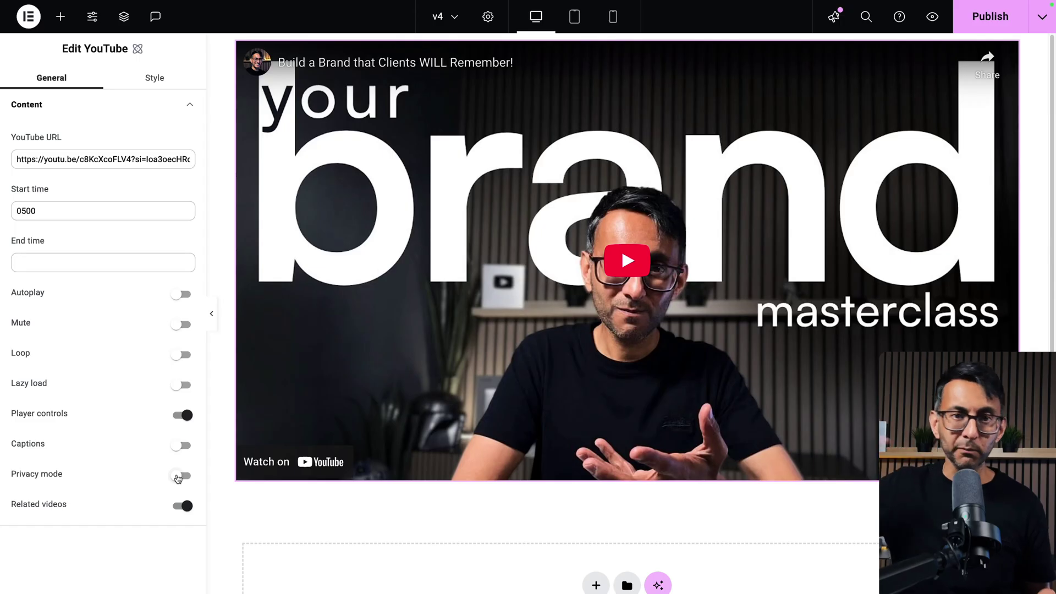
On the Style tab, create the class 'videeoh' and apply it to the YouTube widget.
{"action": "left_click", "coordinate": [156, 78]}
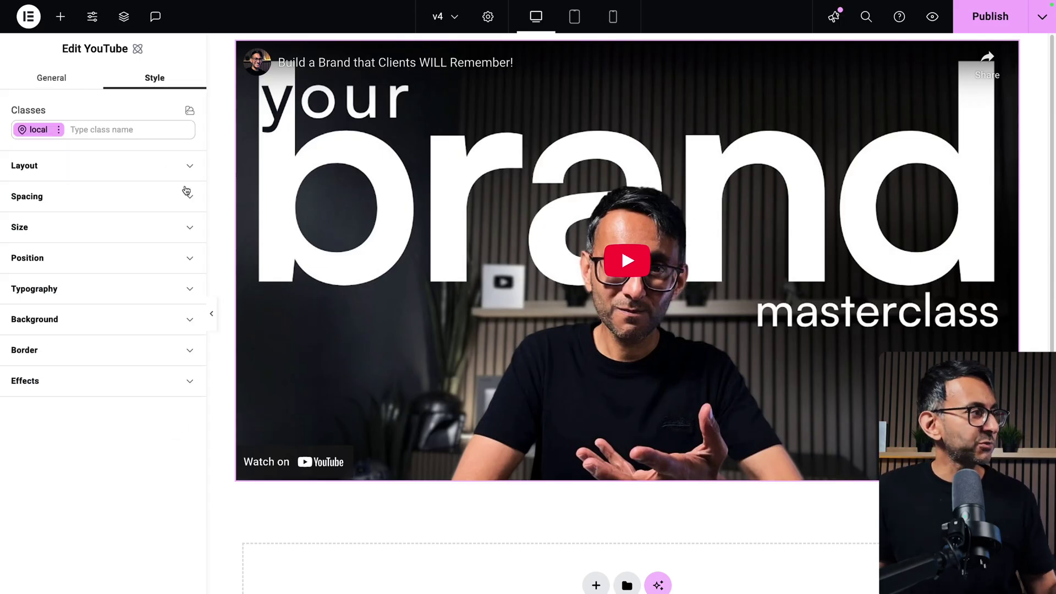
{"action": "left_click", "coordinate": [172, 289]}
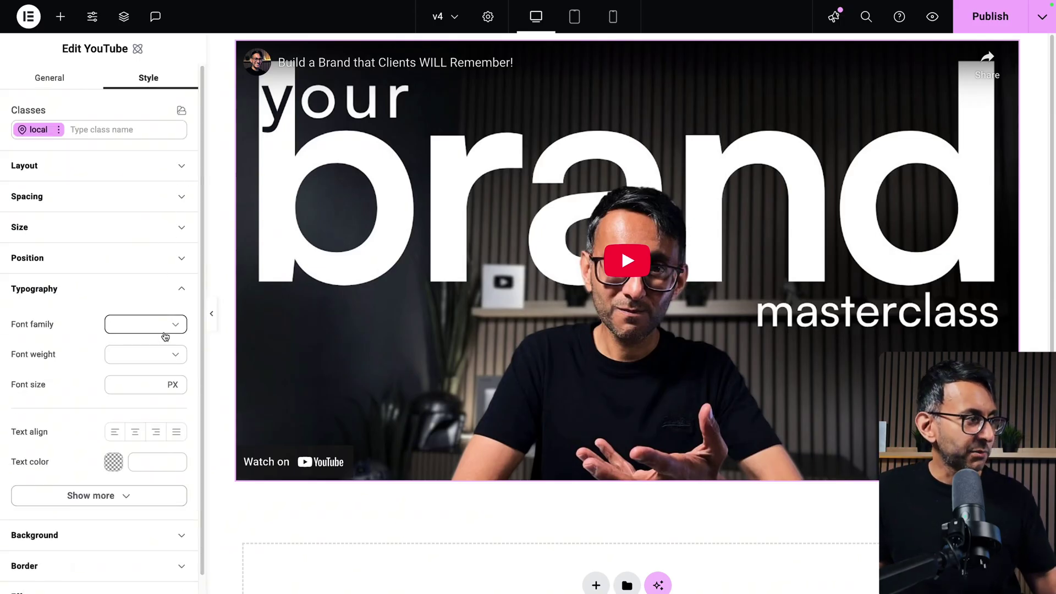
{"action": "left_click", "coordinate": [170, 294]}
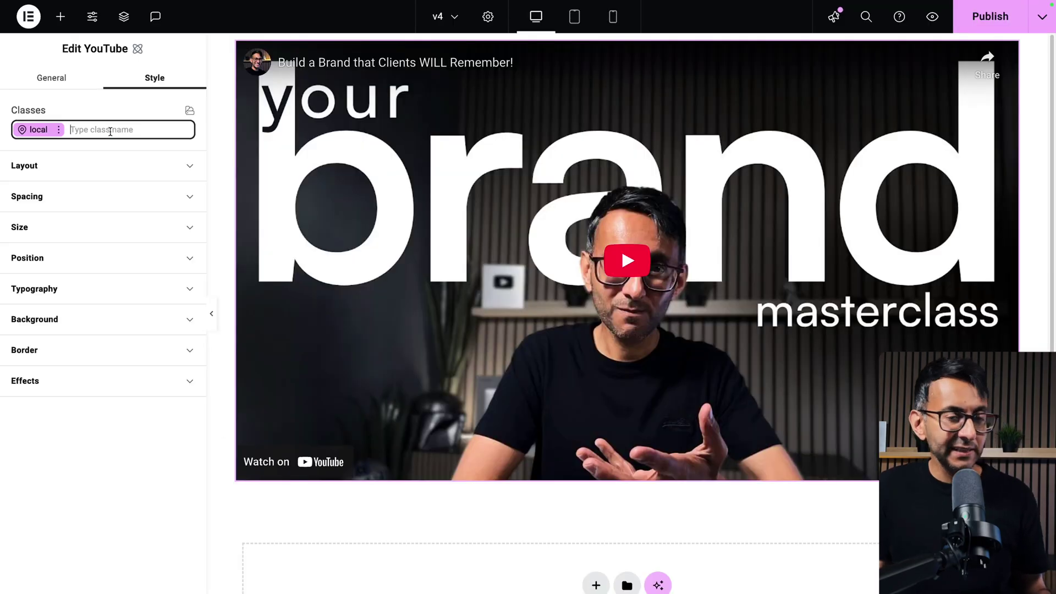
{"action": "type", "text": "videeoh"}
{"action": "left_click", "coordinate": [122, 181]}
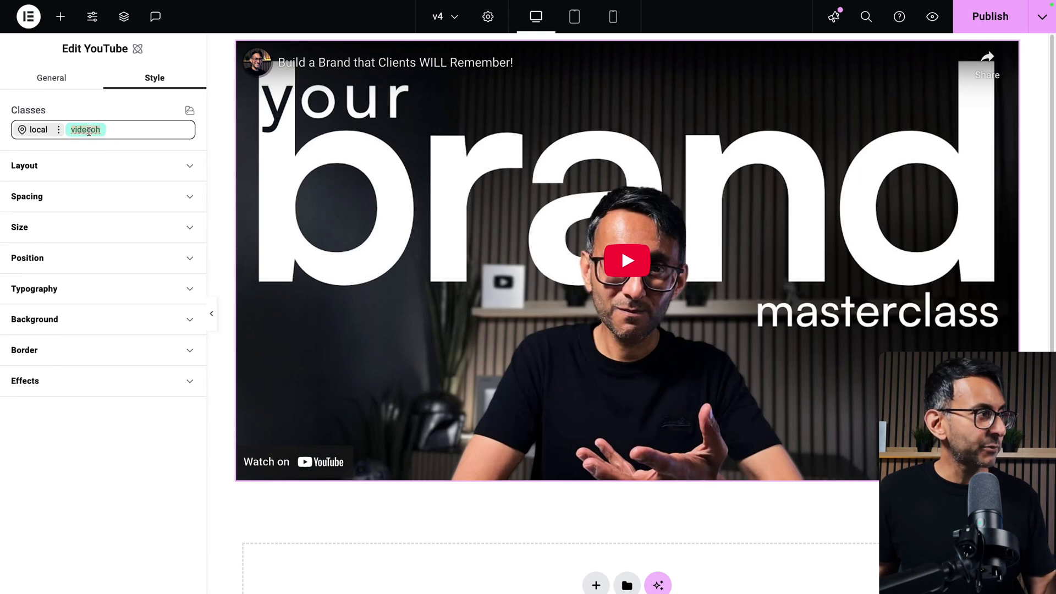
Set the videeoh class's Width to 50 with the % unit.
{"action": "left_click", "coordinate": [182, 228]}
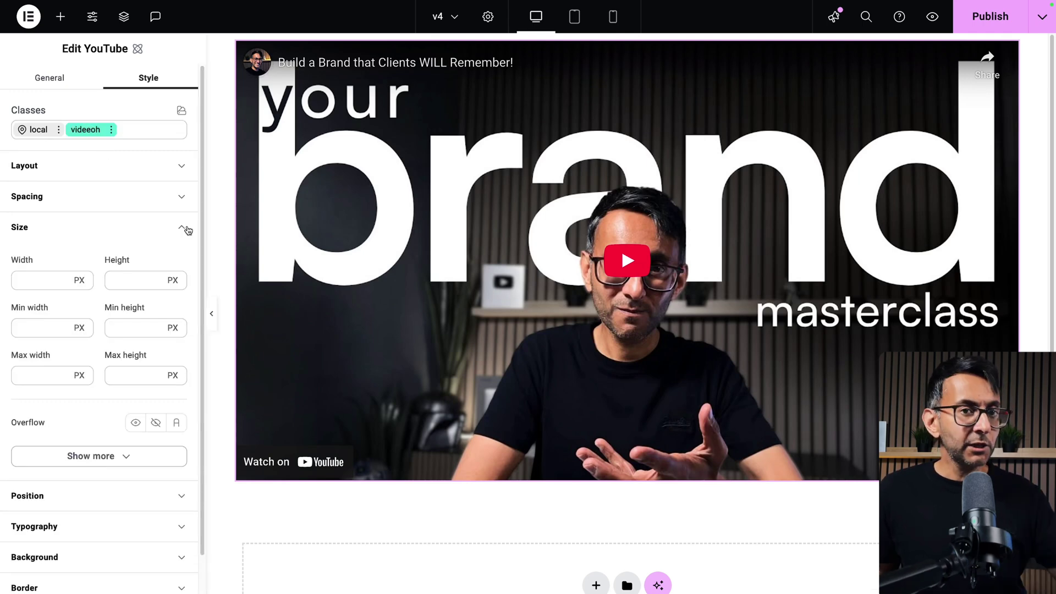
{"action": "left_click", "coordinate": [38, 279]}
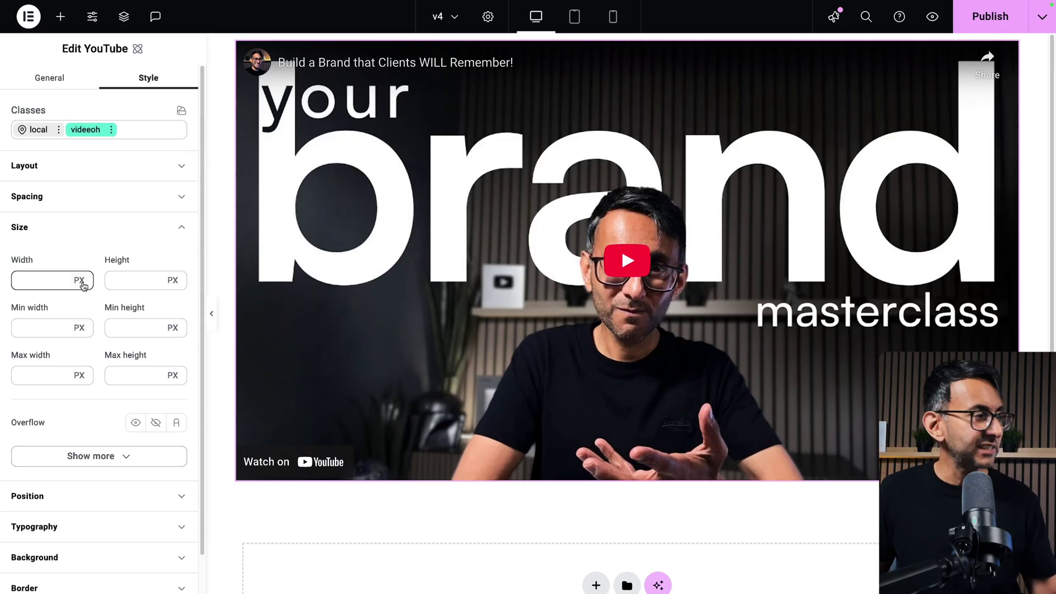
{"action": "left_click", "coordinate": [46, 285]}
{"action": "type", "text": "rem"}
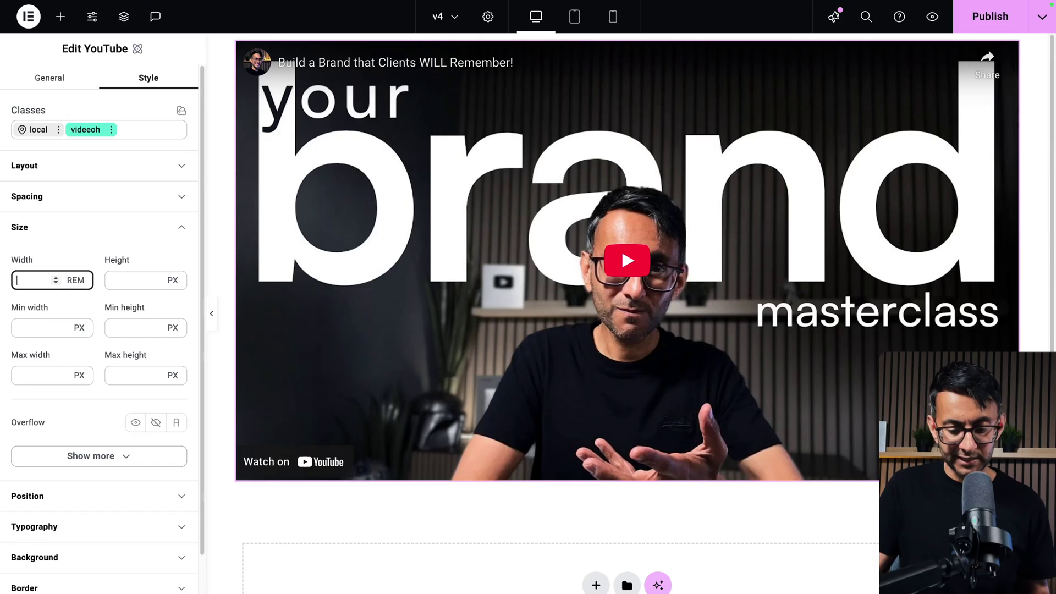
{"action": "type", "text": "%"}
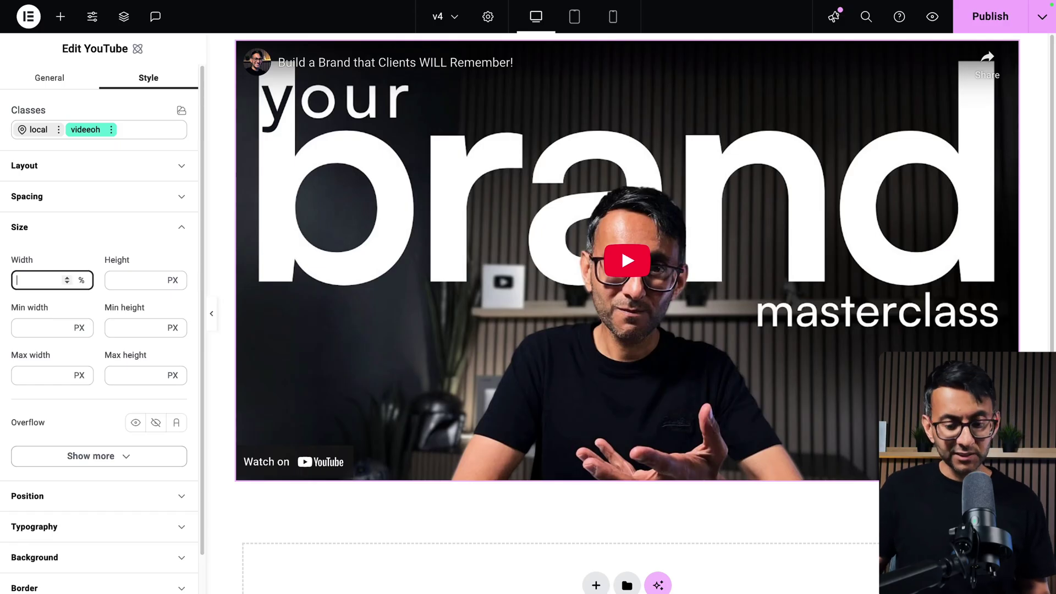
{"action": "type", "text": "vw"}
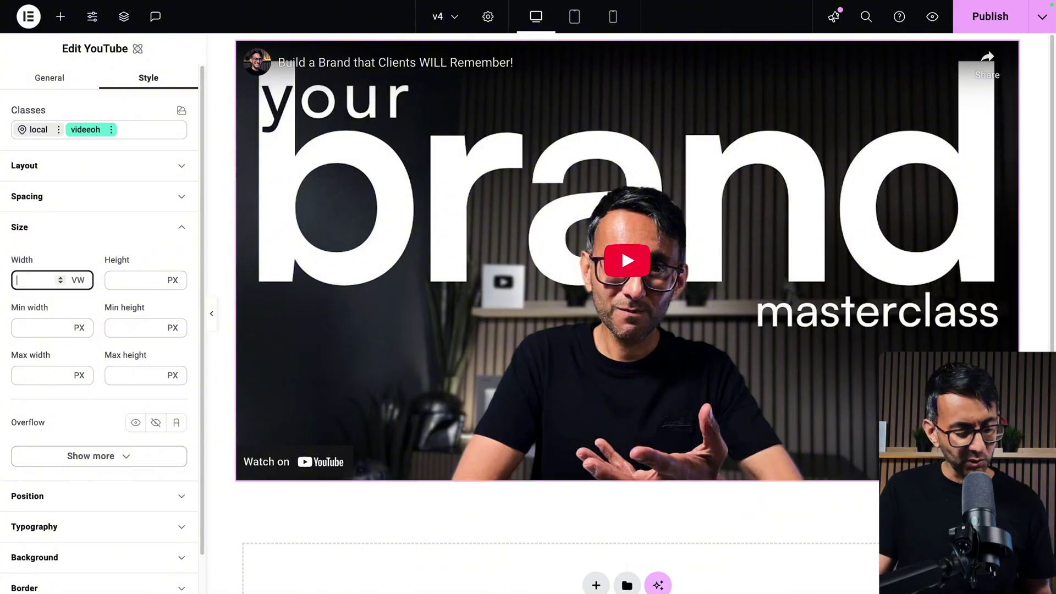
{"action": "type", "text": "vh"}
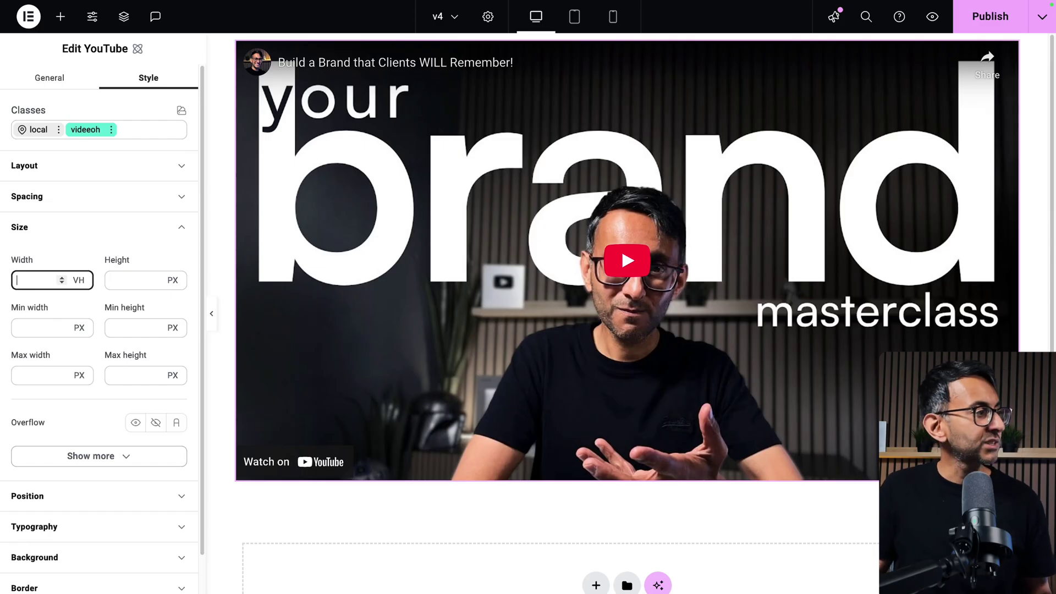
{"action": "type", "text": "em"}
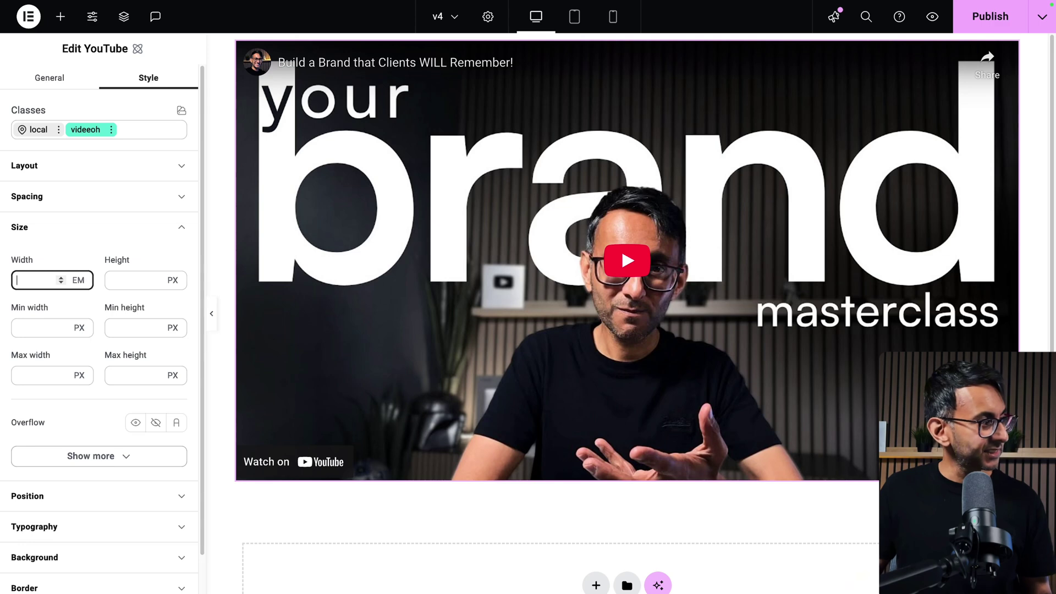
{"action": "type", "text": "%"}
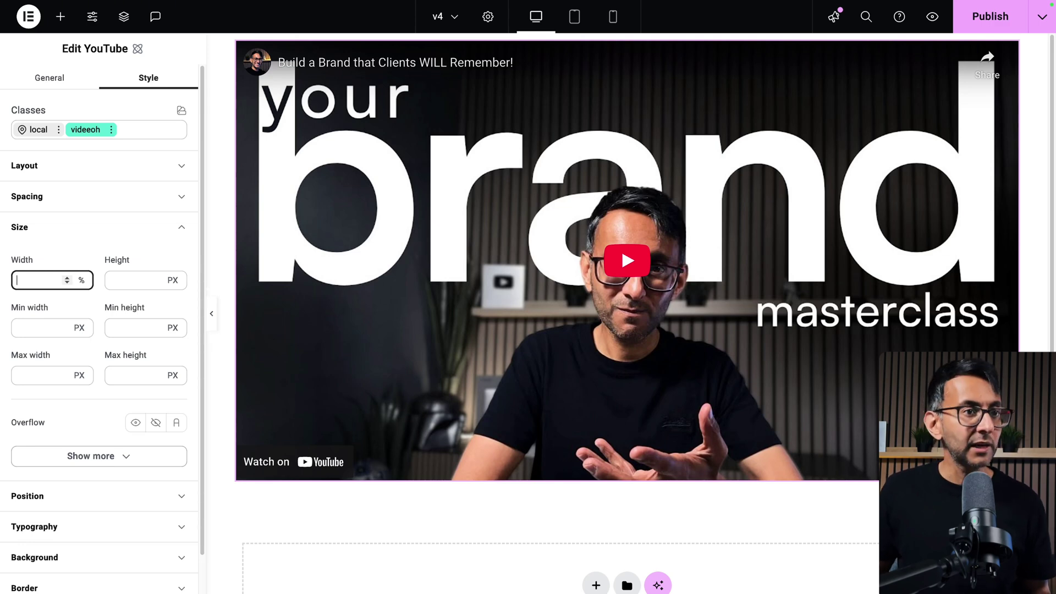
{"action": "type", "text": "50"}
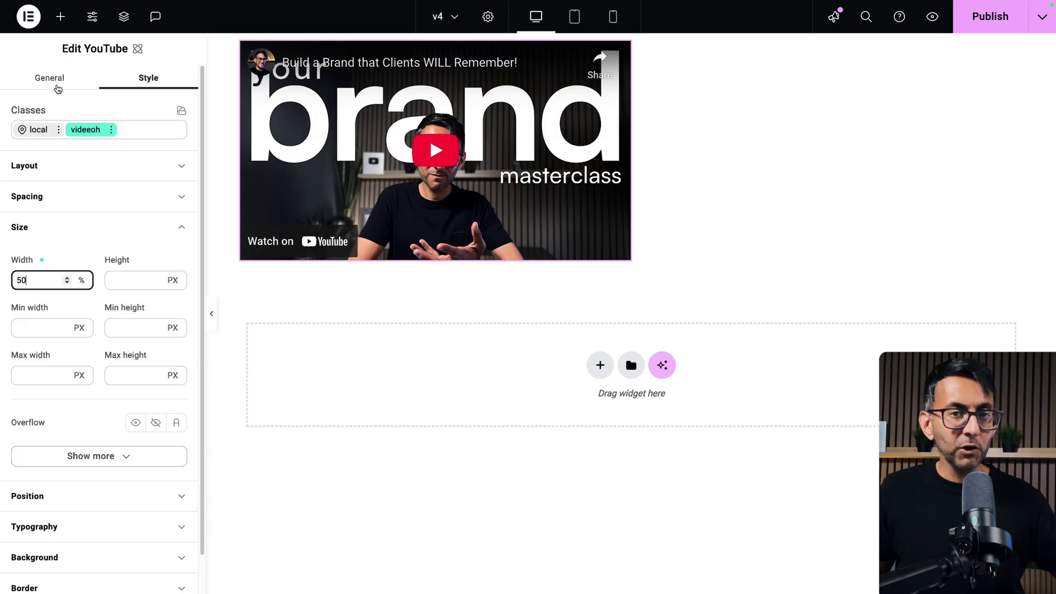
{"action": "left_click", "coordinate": [53, 84]}
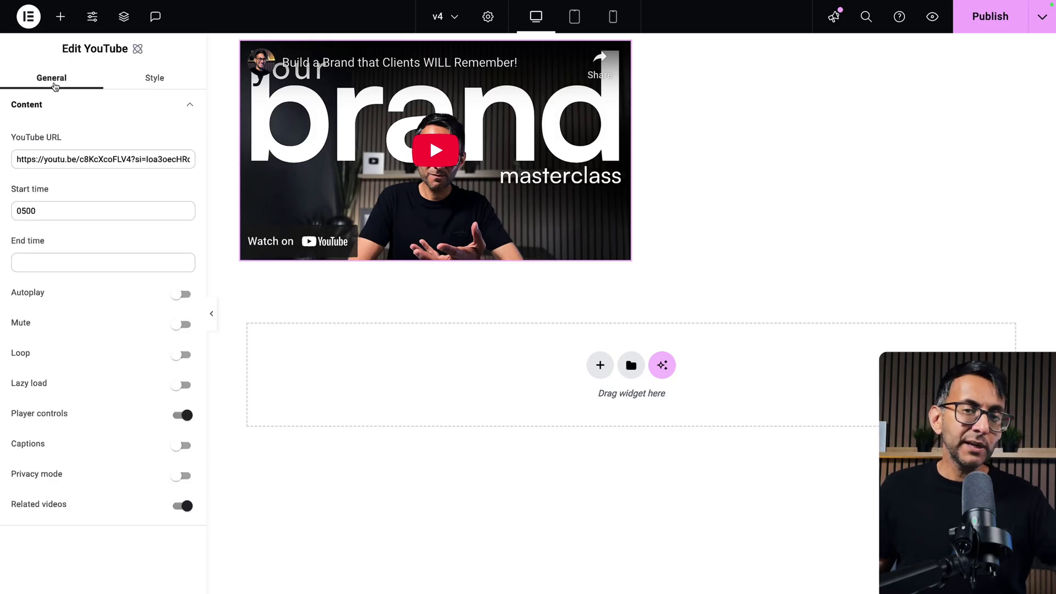
{"action": "left_click", "coordinate": [144, 81]}
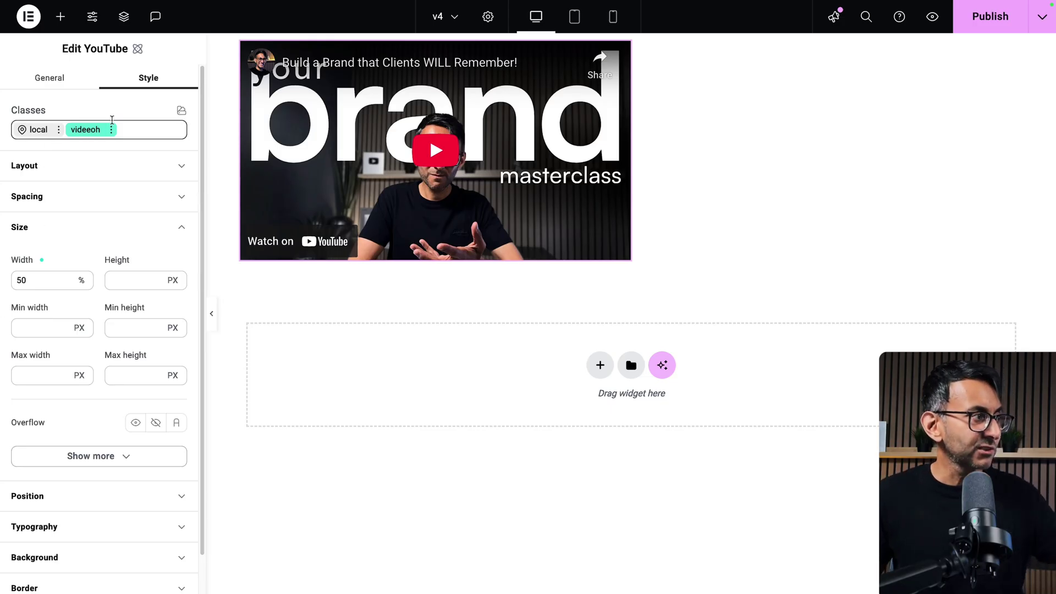
{"action": "scroll", "coordinate": [90, 360], "scroll_direction": "down", "scroll_amount": 1}
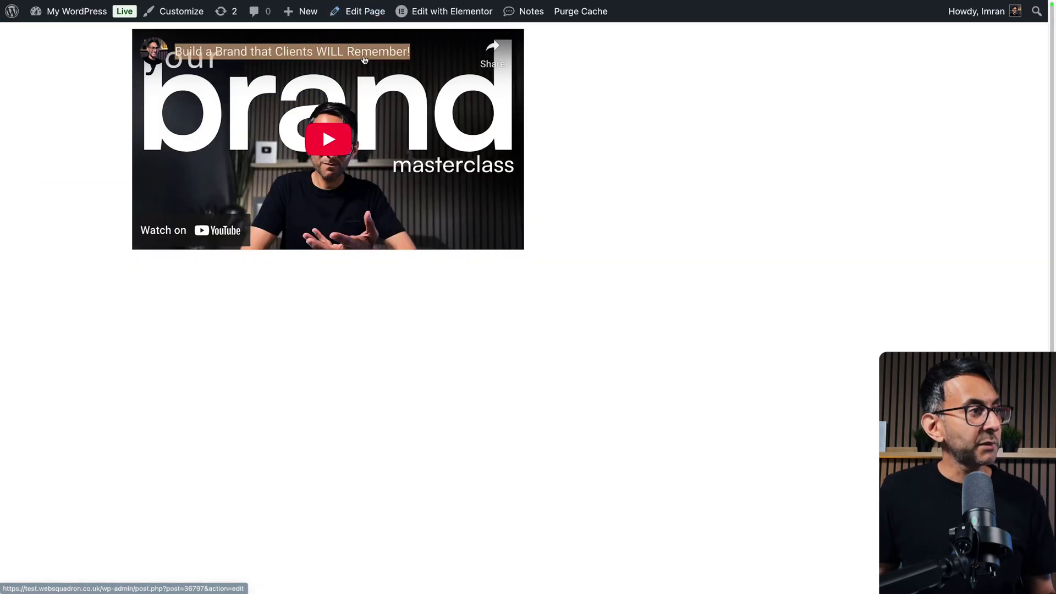
Inspect the live video element in the browser's developer tools to check its videeoh class.
{"action": "right_click", "coordinate": [365, 56]}
{"action": "left_click", "coordinate": [419, 338]}
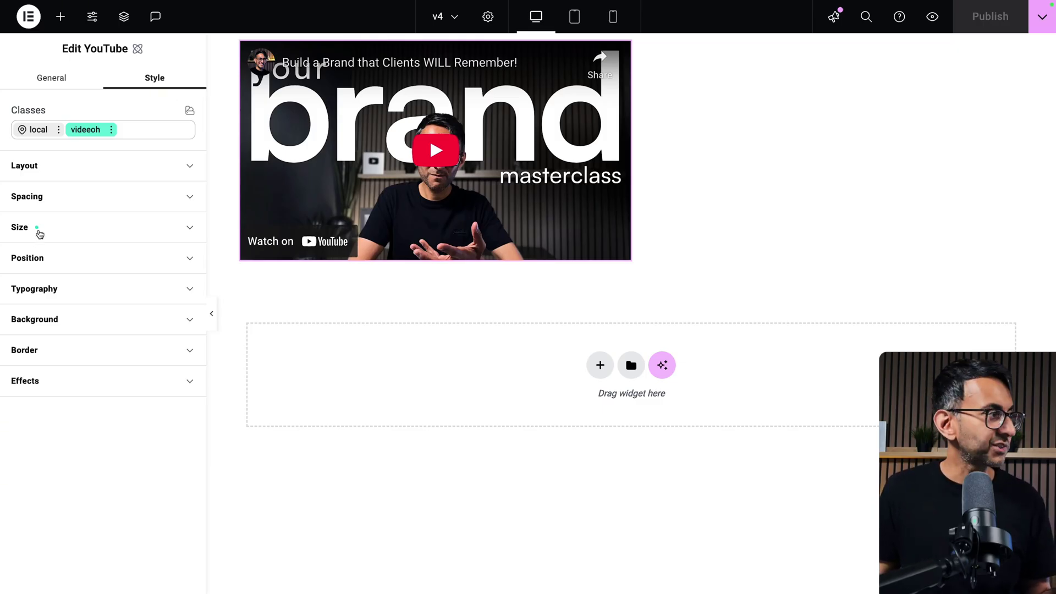
Check the Width's style origin to confirm the 50% comes from the videeoh class.
{"action": "mouse_move", "coordinate": [37, 229]}
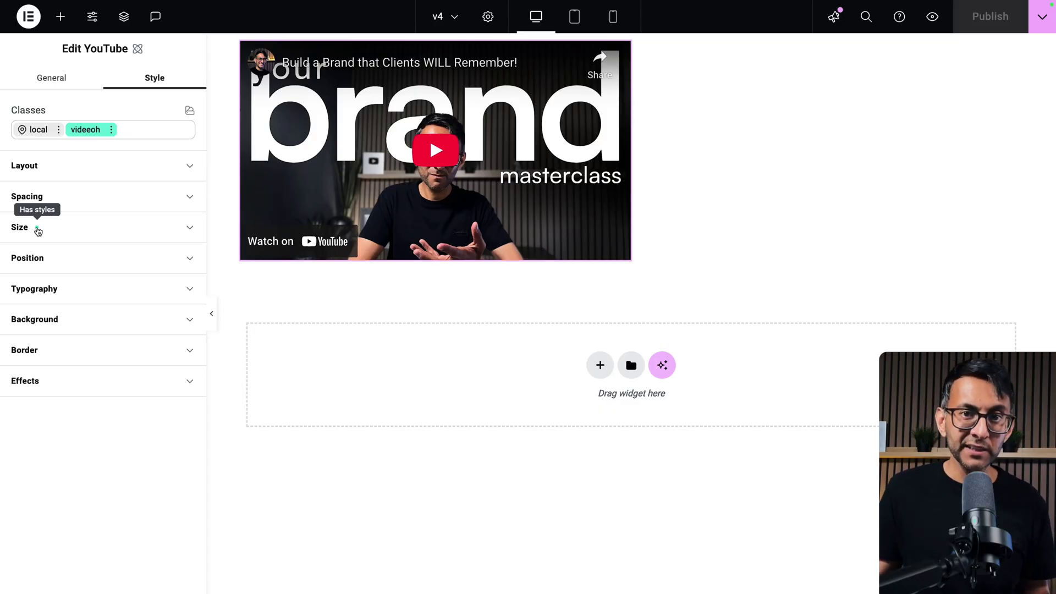
{"action": "left_click", "coordinate": [38, 231]}
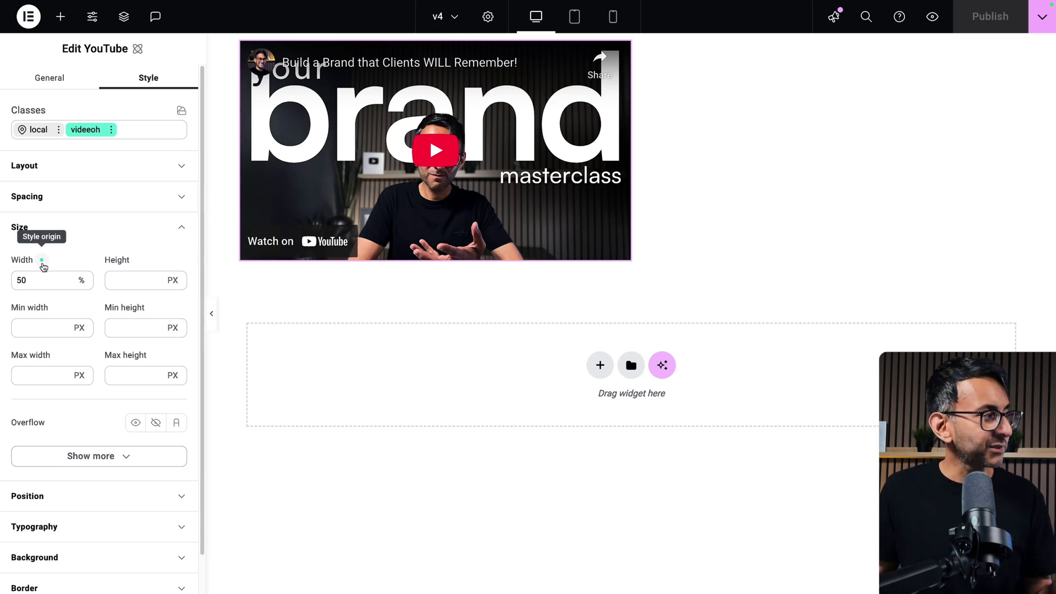
{"action": "left_click", "coordinate": [42, 260]}
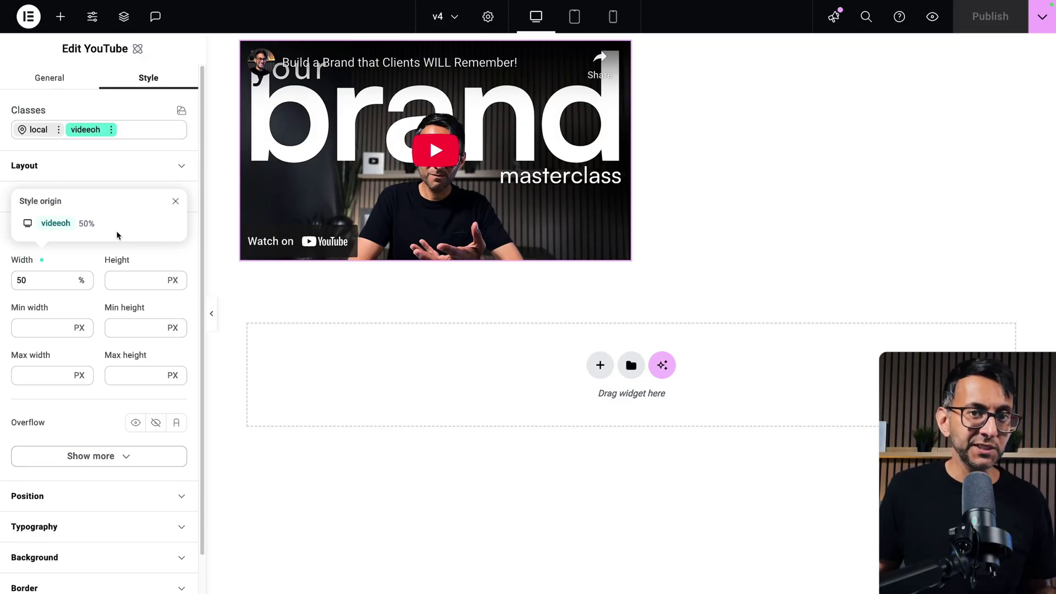
{"action": "left_click", "coordinate": [66, 280]}
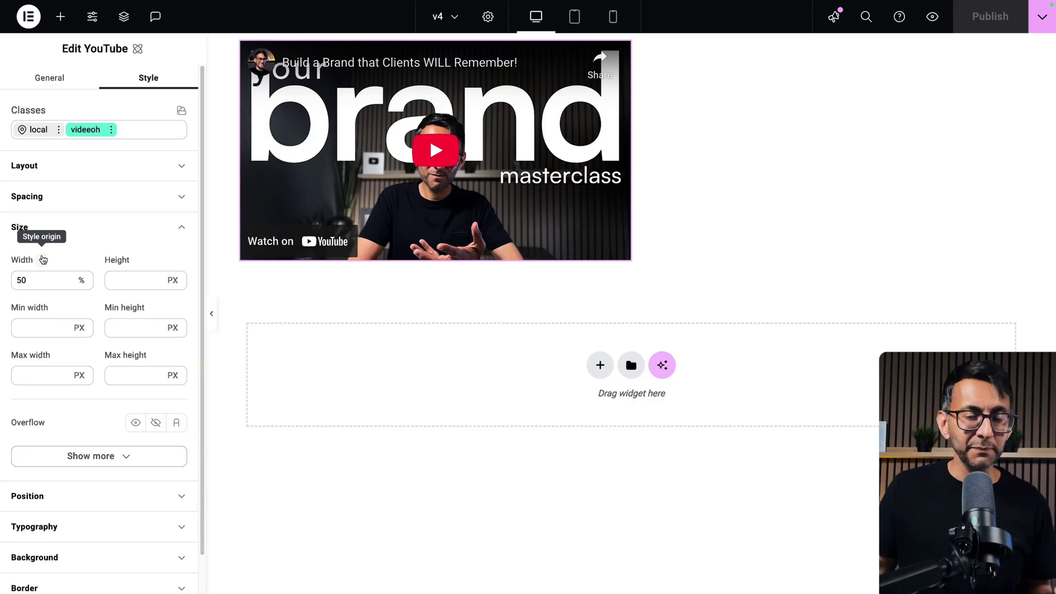
{"action": "left_click", "coordinate": [616, 21]}
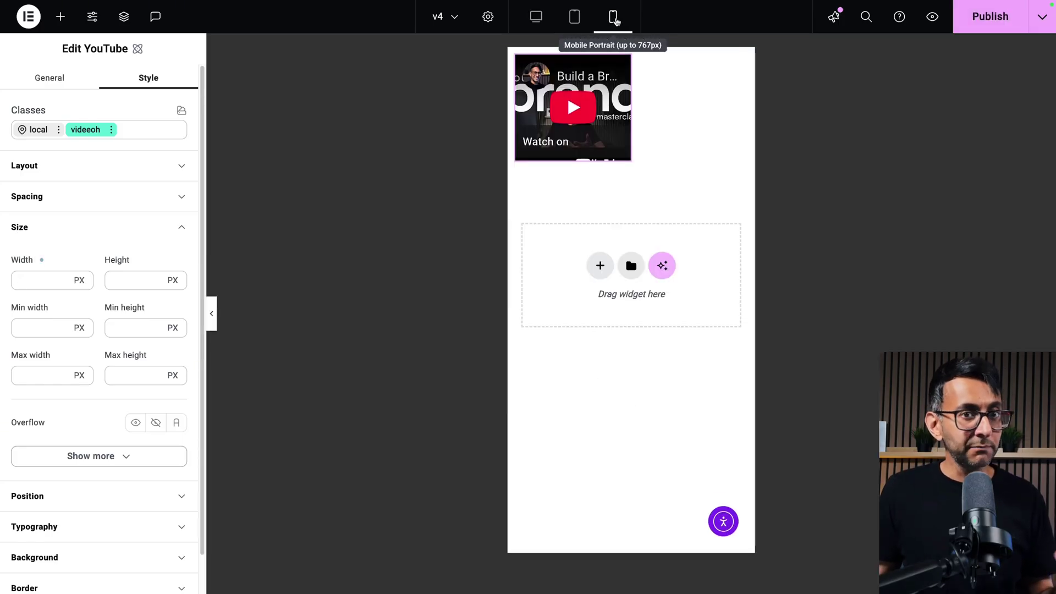
{"action": "left_click", "coordinate": [45, 284]}
{"action": "type", "text": "300"}
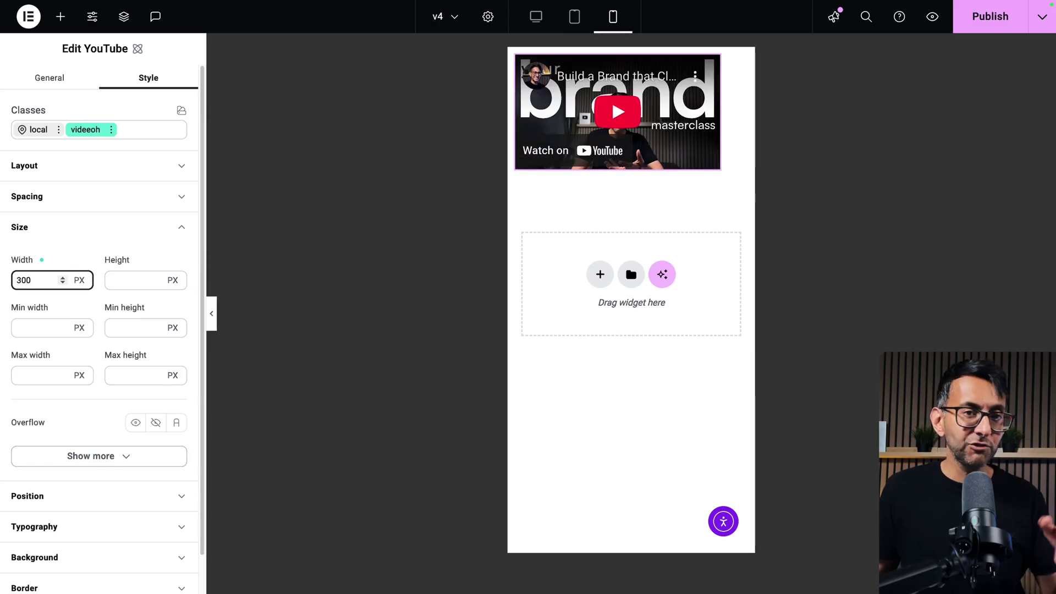
{"action": "left_click", "coordinate": [536, 17]}
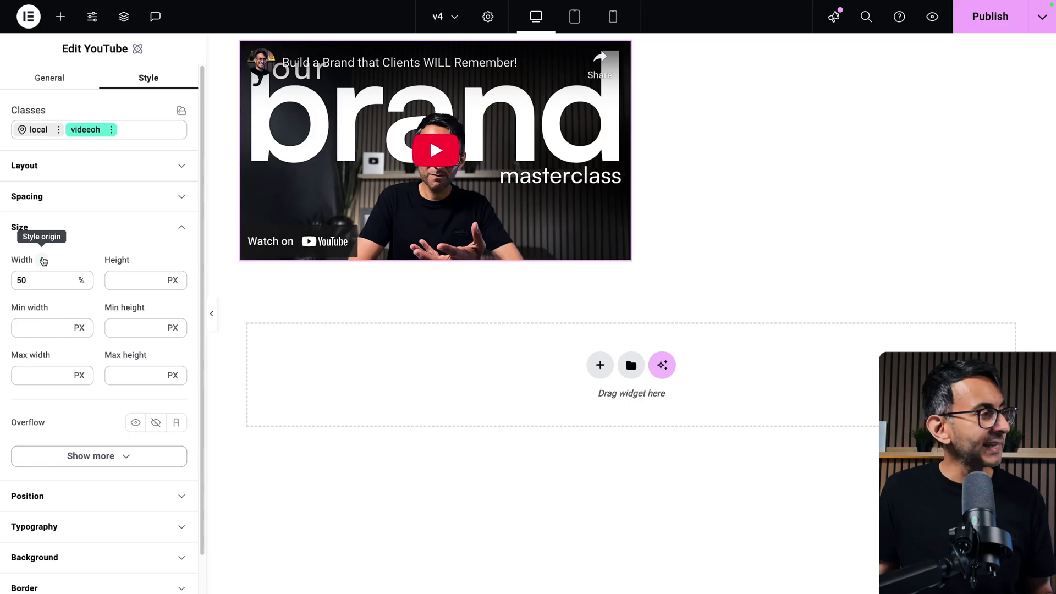
{"action": "left_click", "coordinate": [43, 260]}
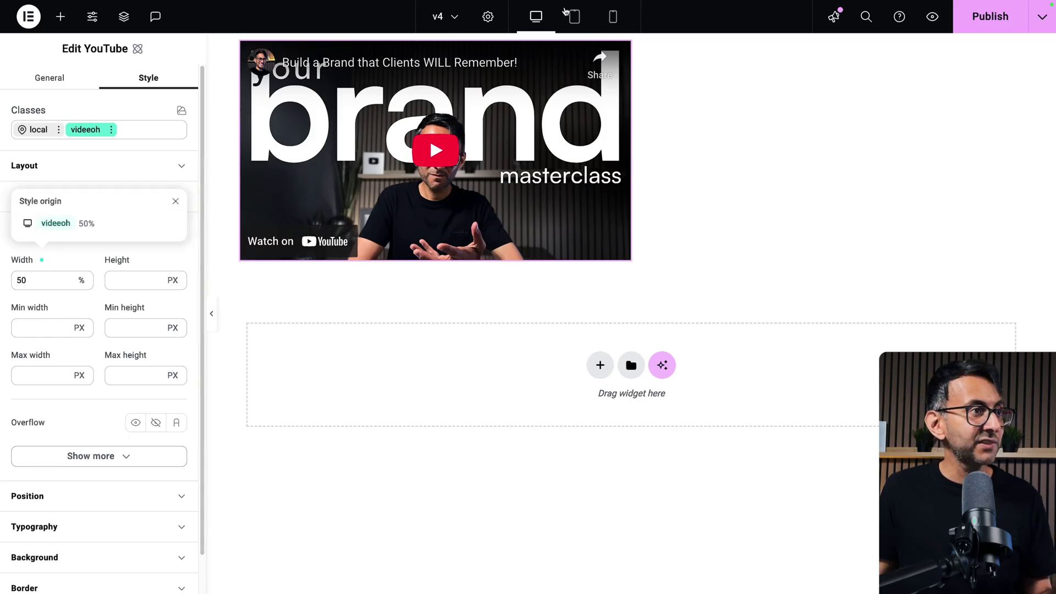
{"action": "left_click", "coordinate": [612, 17]}
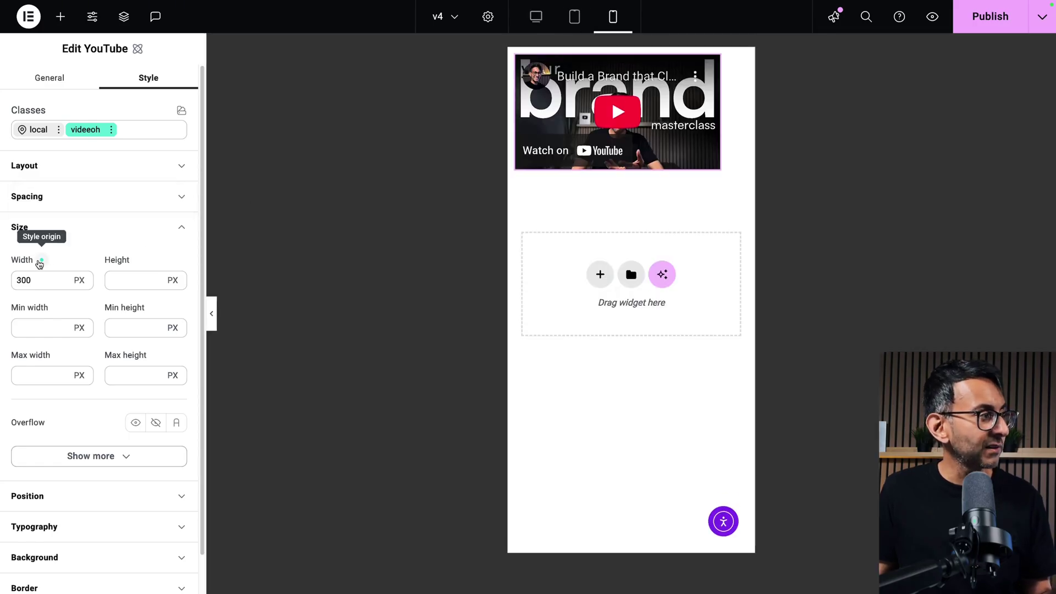
{"action": "left_click", "coordinate": [40, 262]}
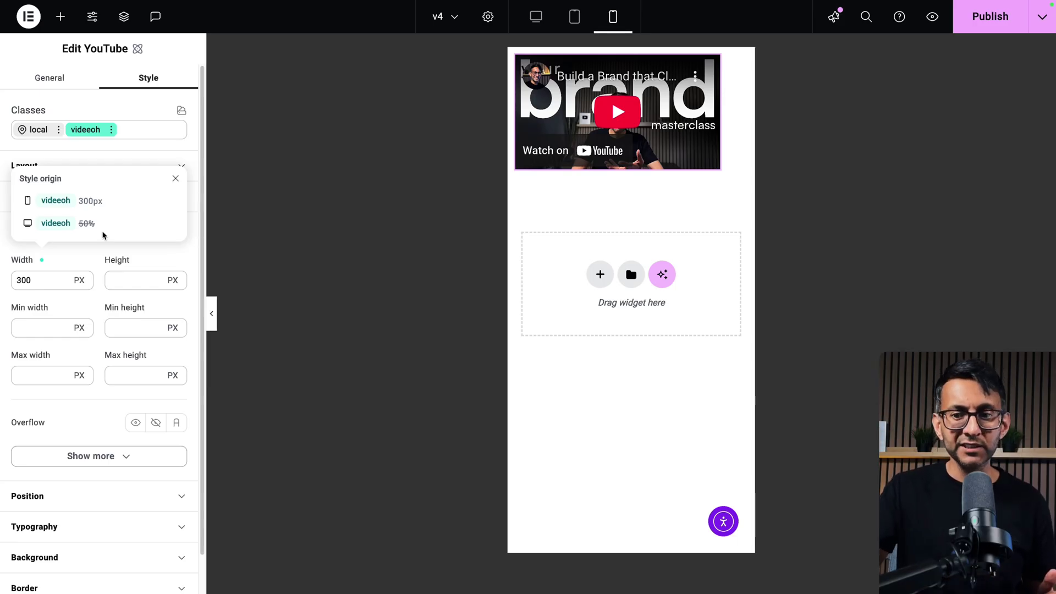
{"action": "left_click", "coordinate": [88, 223]}
{"action": "left_click", "coordinate": [43, 261]}
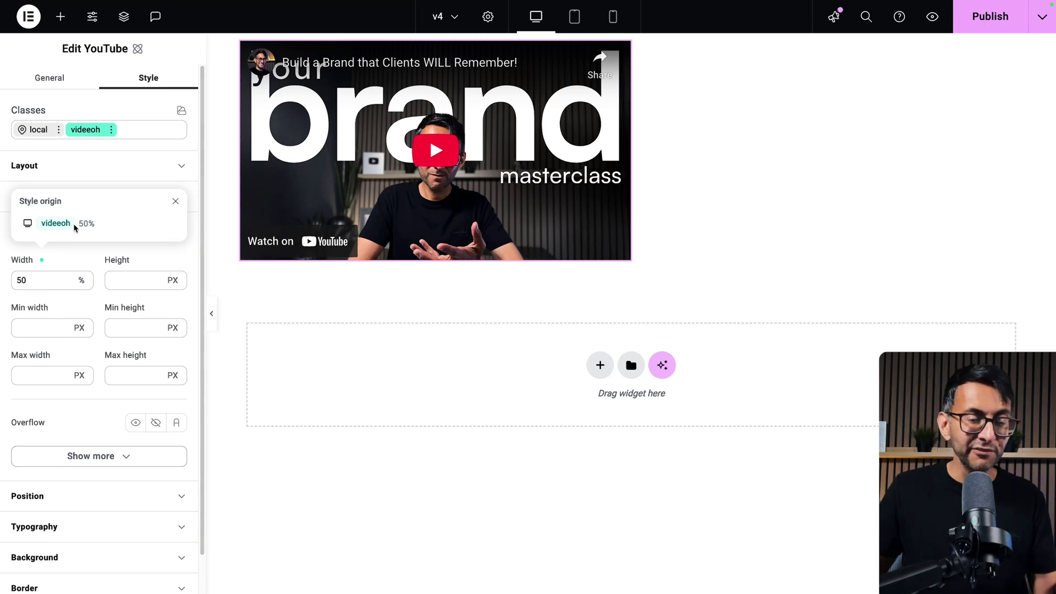
{"action": "left_click", "coordinate": [467, 297]}
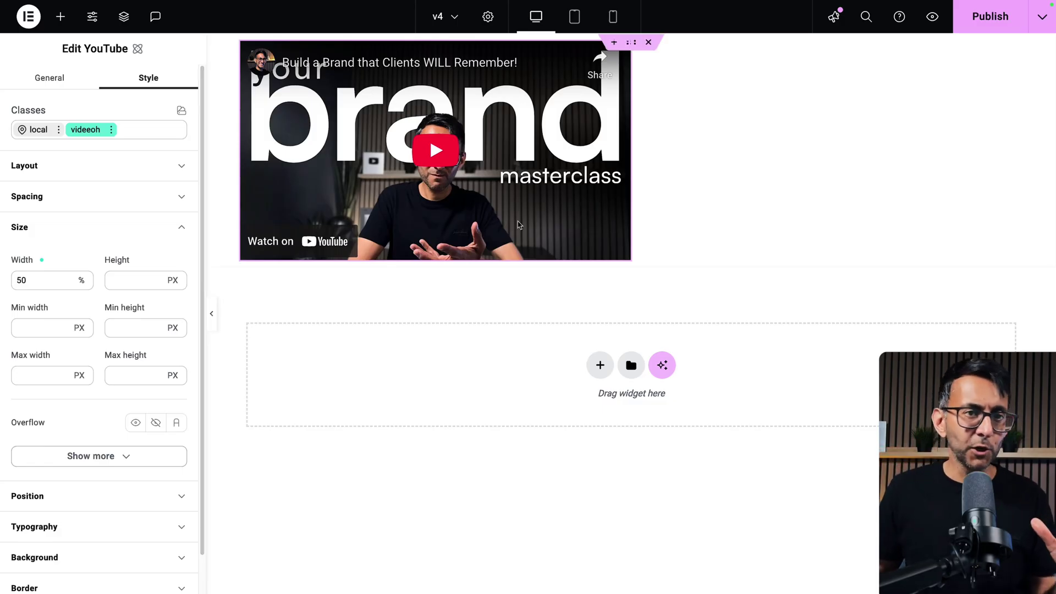
Add a Heading below the video titled 'This is a title - ddddd'.
{"action": "left_click", "coordinate": [60, 17]}
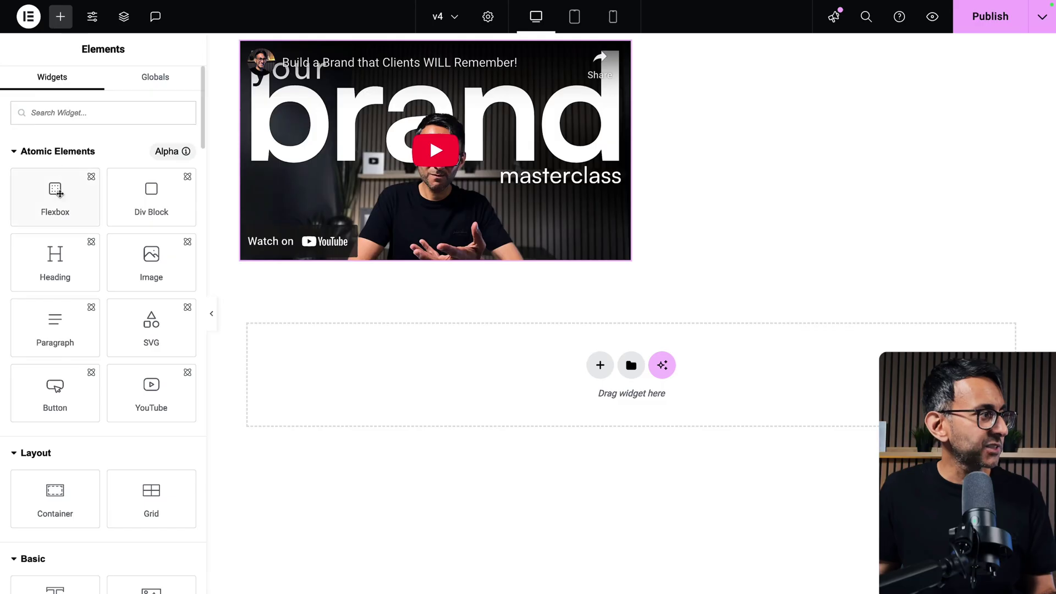
{"action": "left_click_drag", "start_coordinate": [60, 266], "coordinate": [352, 254]}
{"action": "left_click", "coordinate": [144, 198]}
{"action": "type", "text": "- ddddd"}
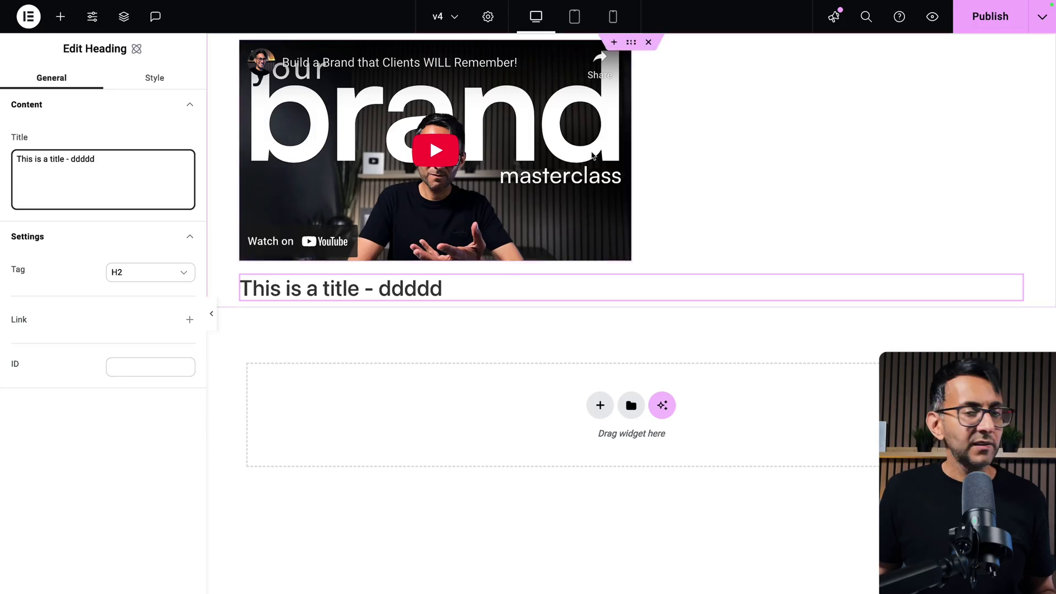
{"action": "left_click", "coordinate": [593, 157]}
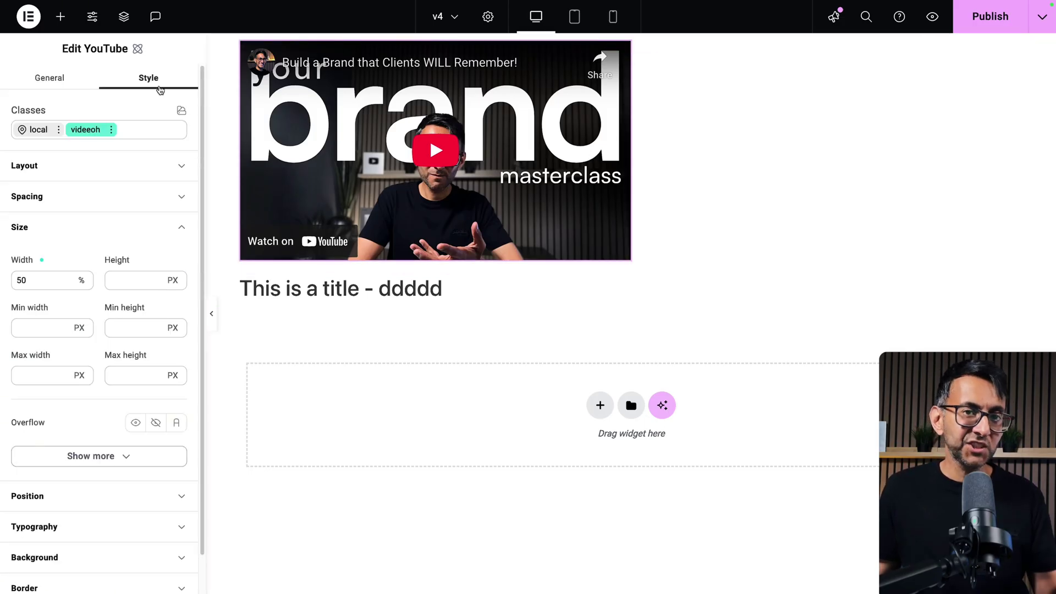
{"action": "left_click", "coordinate": [462, 296]}
Give the heading a bright yellow #f4fc00 background colour.
{"action": "left_click", "coordinate": [159, 83]}
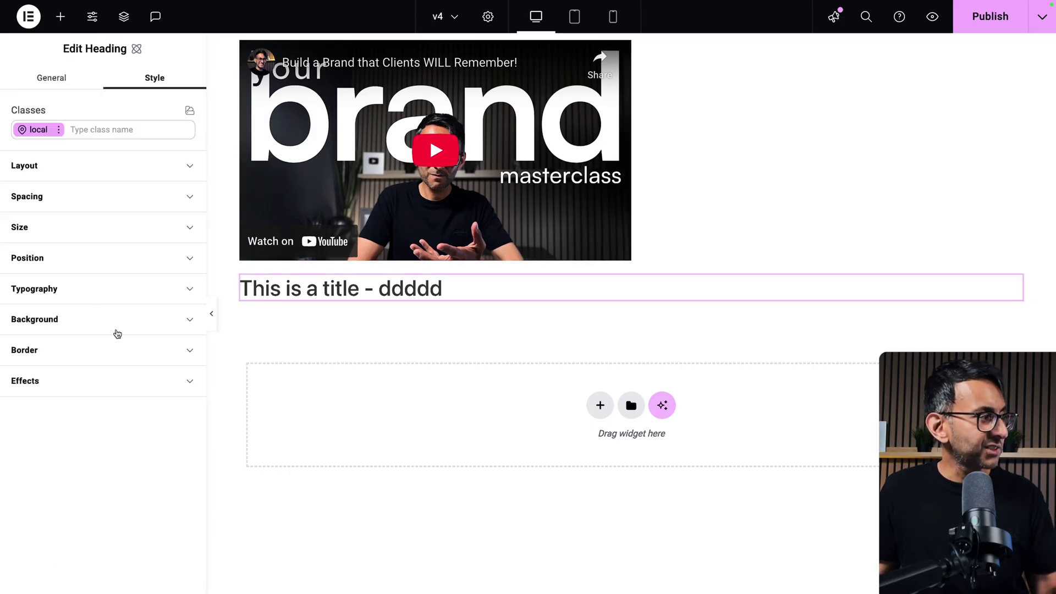
{"action": "left_click", "coordinate": [184, 322]}
{"action": "left_click", "coordinate": [118, 386]}
{"action": "left_click_drag", "start_coordinate": [169, 514], "coordinate": [177, 518]}
{"action": "left_click", "coordinate": [306, 384]}
{"action": "left_click_drag", "start_coordinate": [306, 384], "coordinate": [332, 367]}
{"action": "left_click", "coordinate": [538, 175]}
{"action": "scroll", "coordinate": [64, 380], "scroll_direction": "down", "scroll_amount": 2}
{"action": "scroll", "coordinate": [148, 190], "scroll_direction": "up", "scroll_amount": 2}
Add an outset black box shadow with 10px blur to the YouTube video.
{"action": "left_click", "coordinate": [181, 227]}
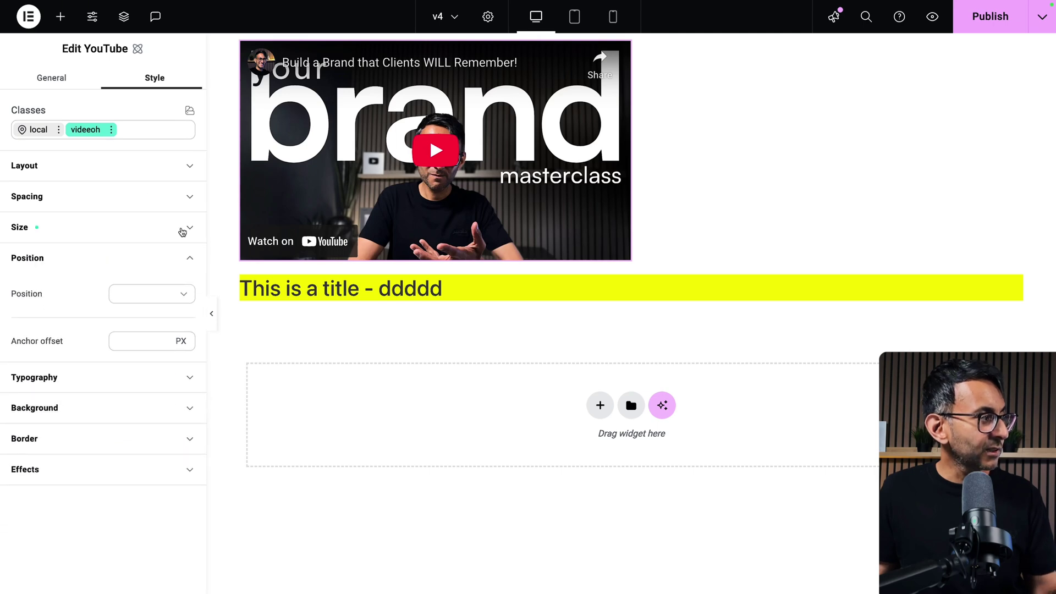
{"action": "left_click", "coordinate": [178, 470]}
{"action": "left_click", "coordinate": [189, 506]}
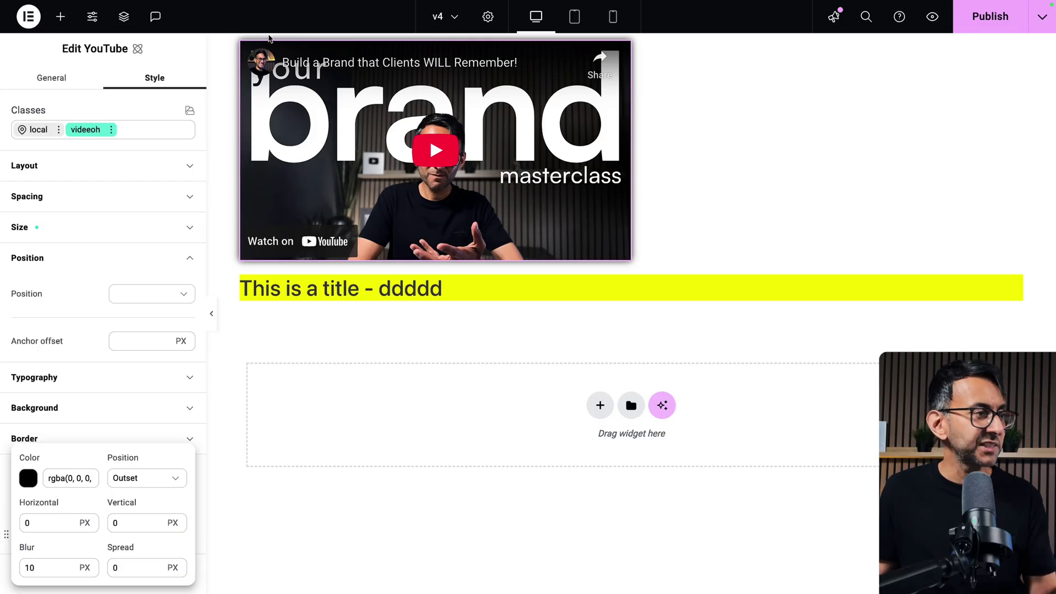
Review the heading's and video's General settings, then collapse the video's Effects section.
{"action": "left_click", "coordinate": [461, 291]}
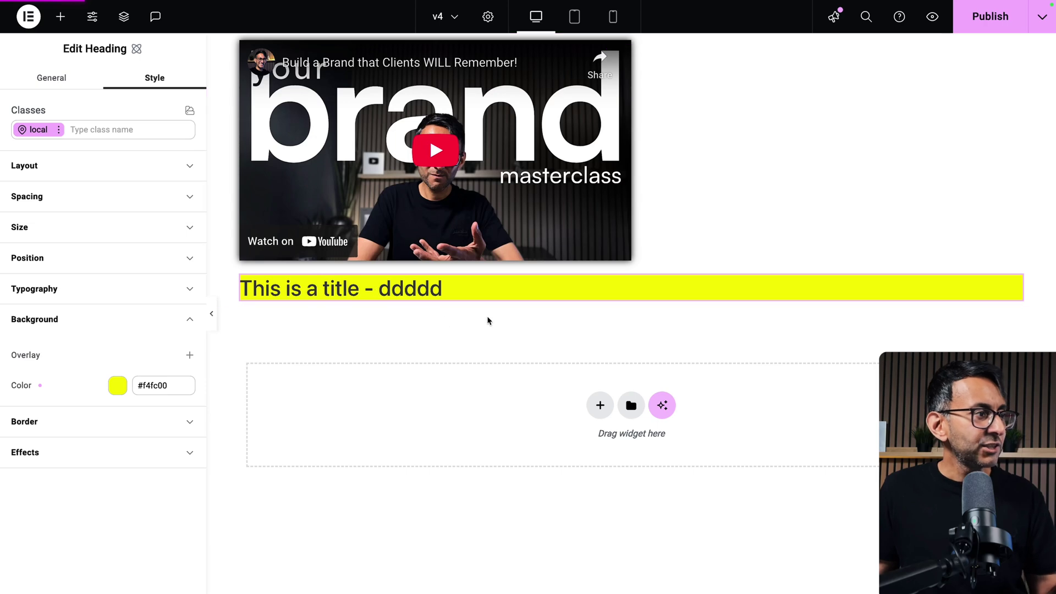
{"action": "left_click", "coordinate": [49, 81]}
{"action": "left_click", "coordinate": [448, 137]}
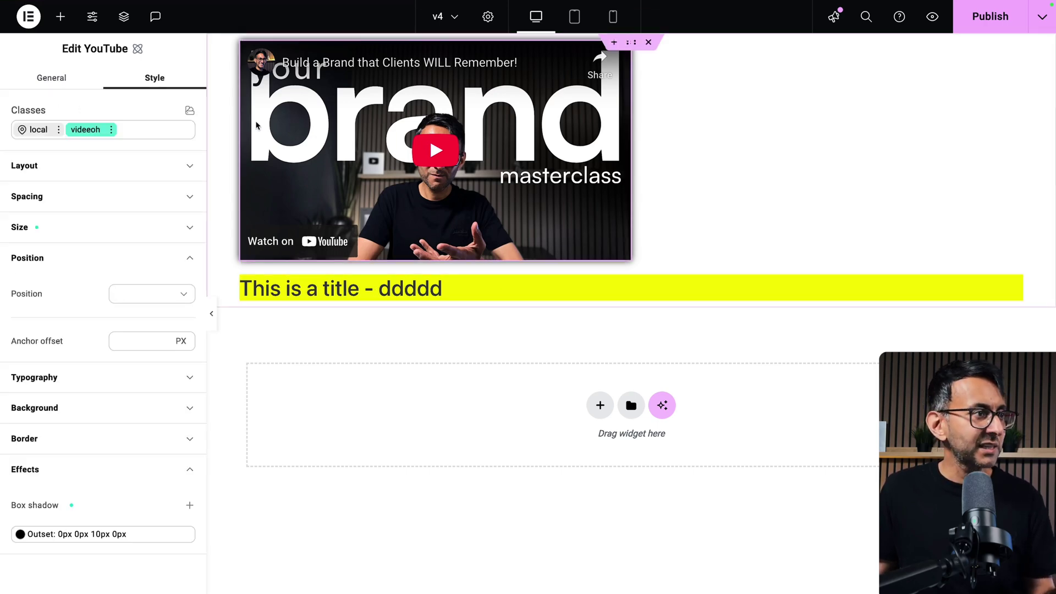
{"action": "left_click", "coordinate": [39, 82]}
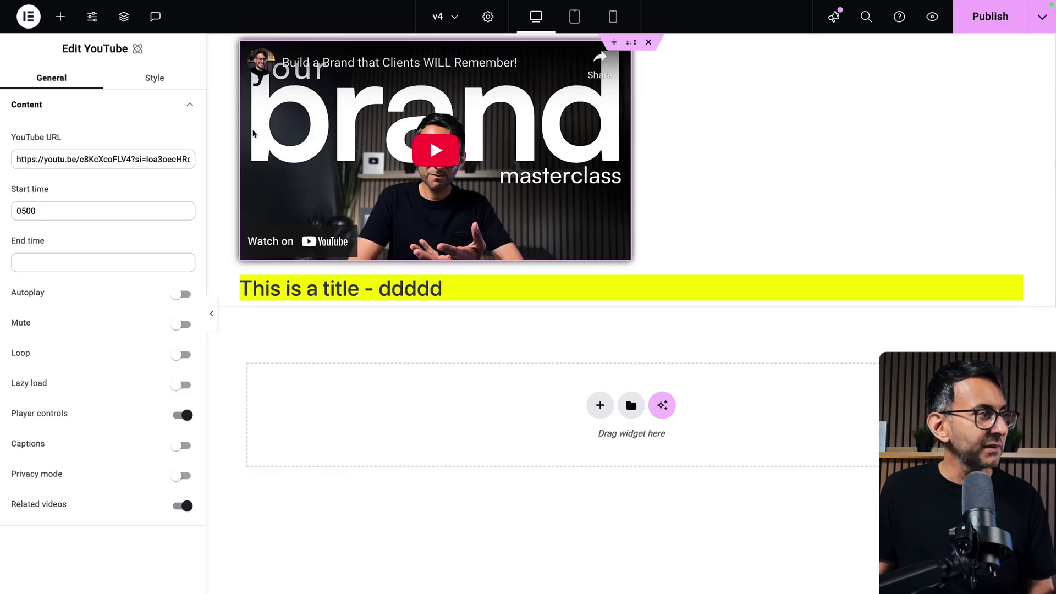
{"action": "left_click", "coordinate": [127, 83]}
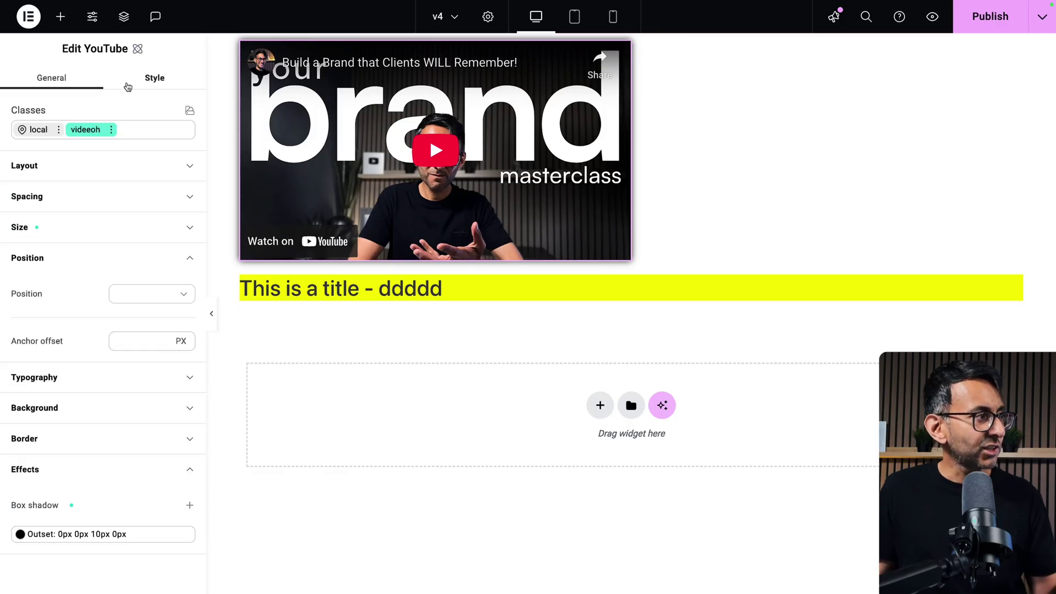
{"action": "left_click", "coordinate": [173, 468]}
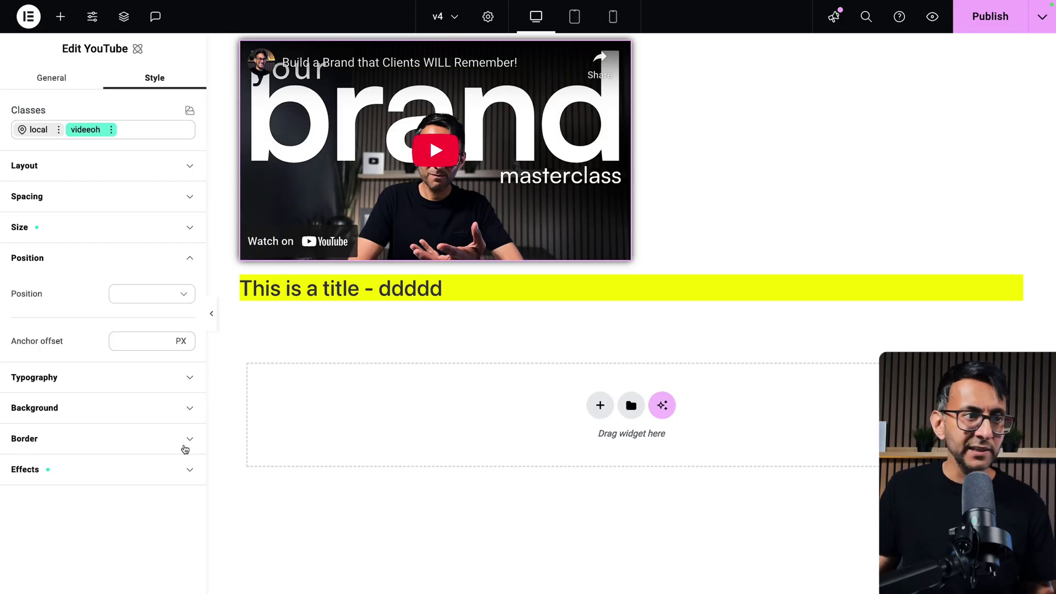
{"action": "left_click", "coordinate": [489, 288]}
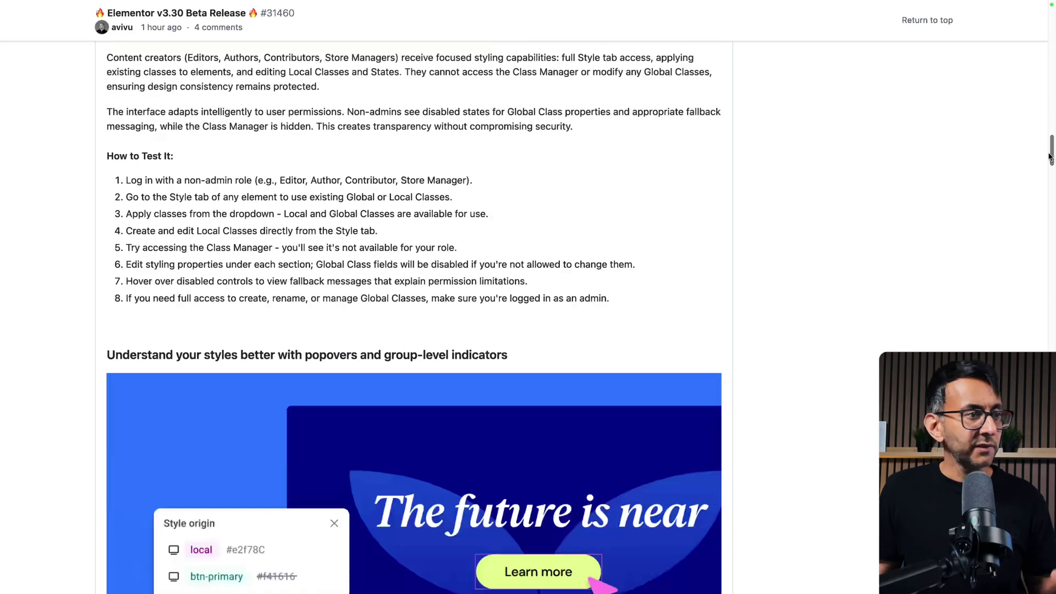
Scroll the Elementor v3.30 Beta Release post to its Activate Editor V4 banner and steps.
{"action": "left_click_drag", "start_coordinate": [1051, 156], "coordinate": [1050, 593]}
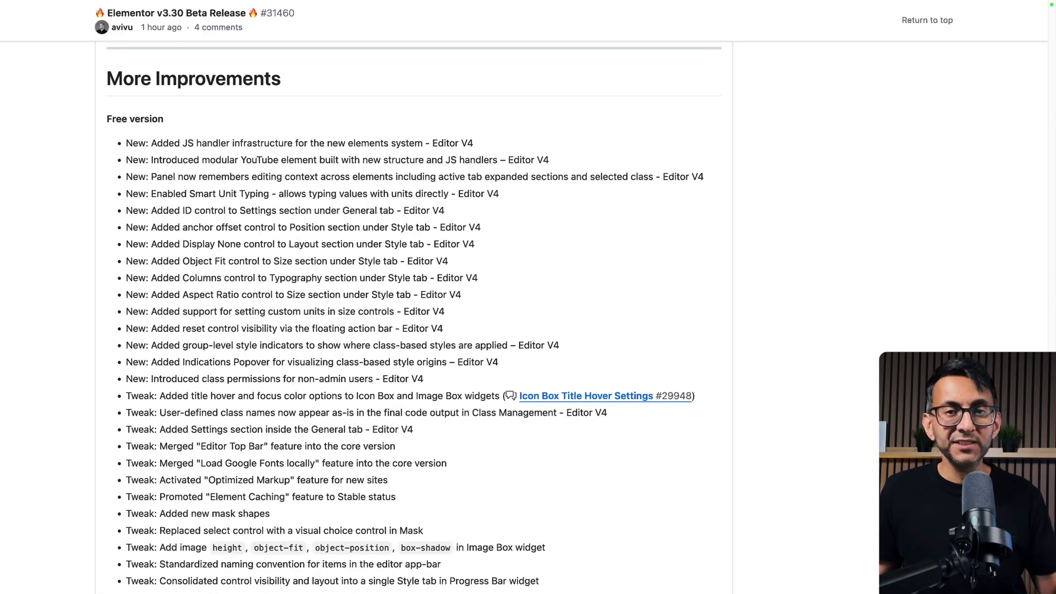
{"action": "scroll", "coordinate": [413, 319], "scroll_direction": "up", "scroll_amount": 8}
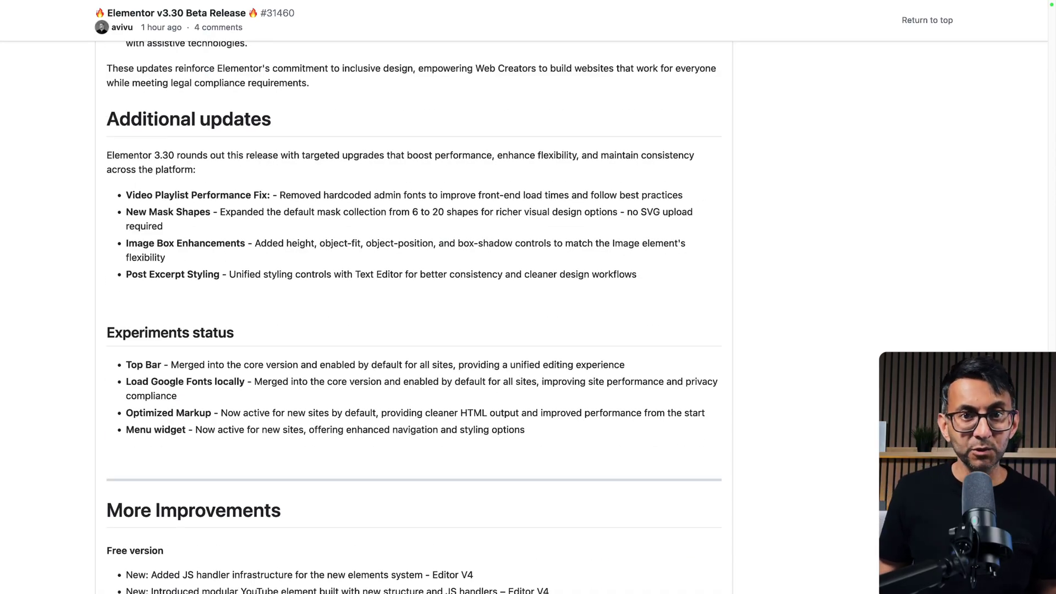
{"action": "scroll", "coordinate": [413, 319], "scroll_direction": "down", "scroll_amount": 20}
{"action": "scroll", "coordinate": [779, 304], "scroll_direction": "up", "scroll_amount": 15}
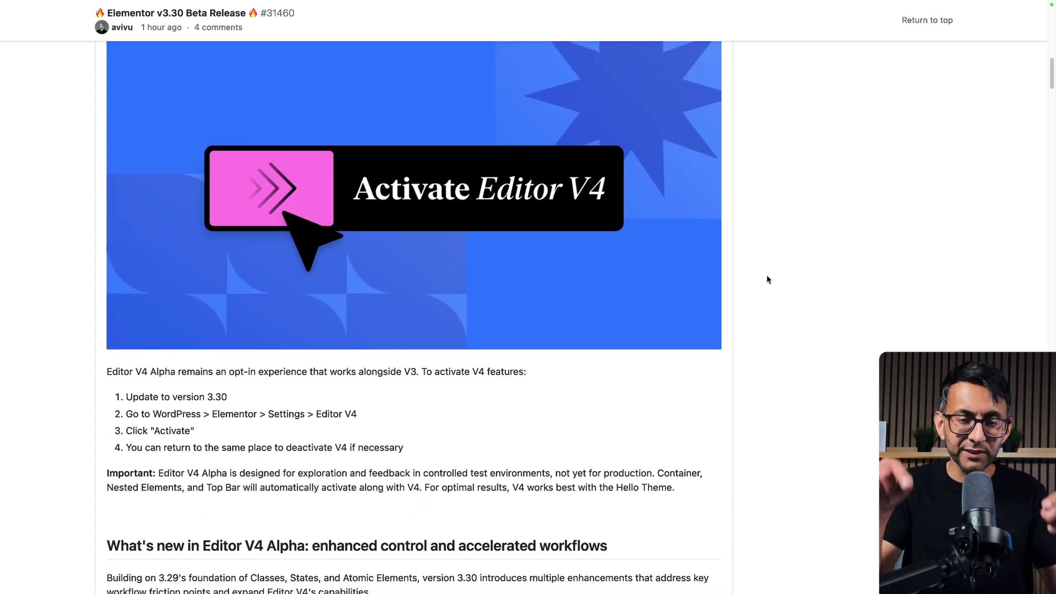